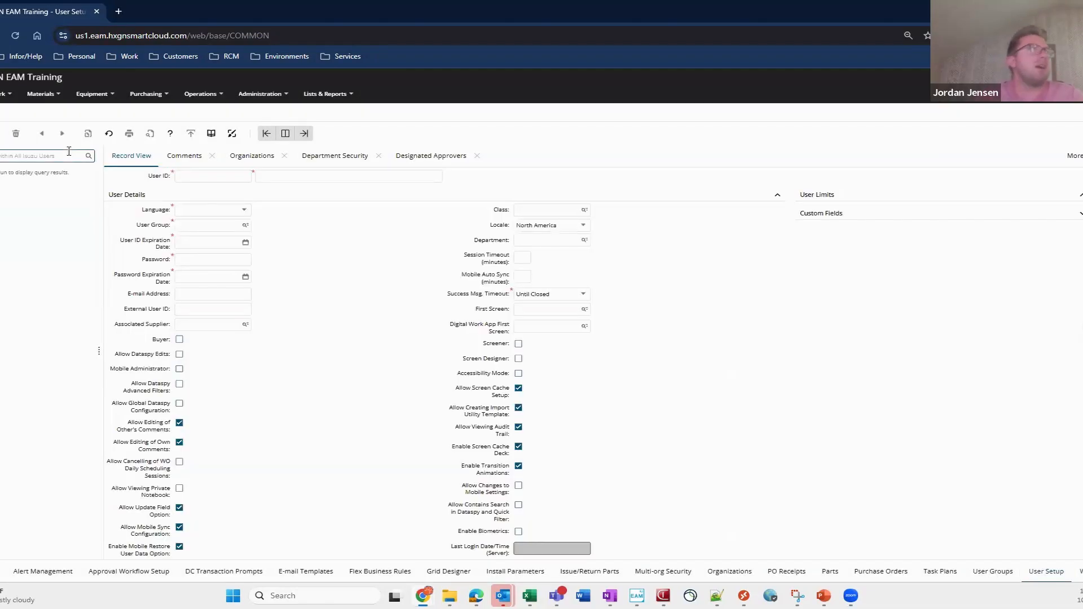
- Open your own user record in User Setup and review its permission options
left_click(69, 151)
key("Return")
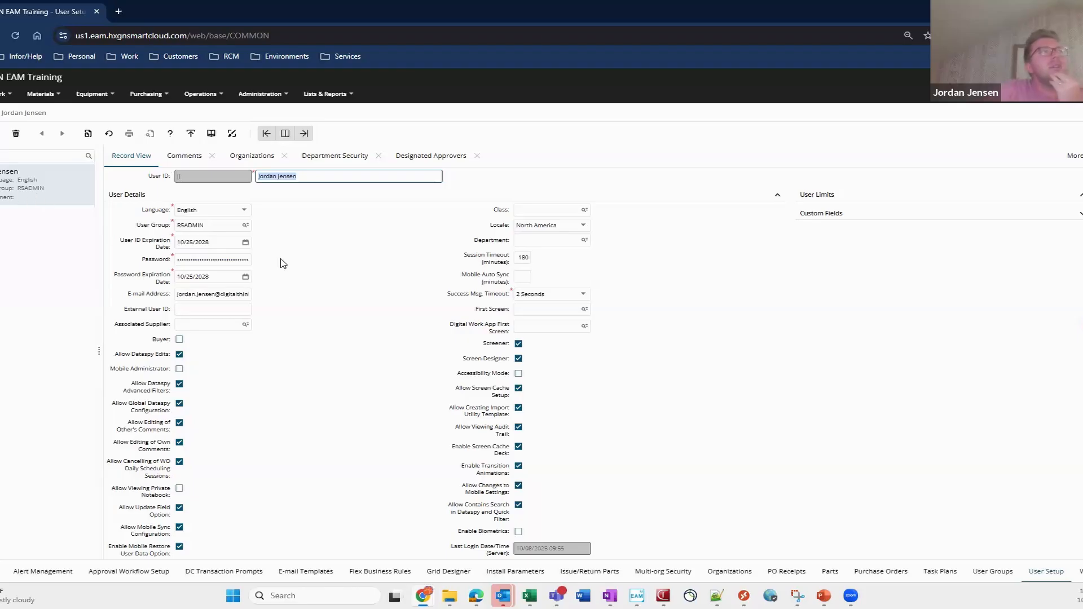
scroll(282, 333, "down", 1)
scroll(154, 405, "down", 2)
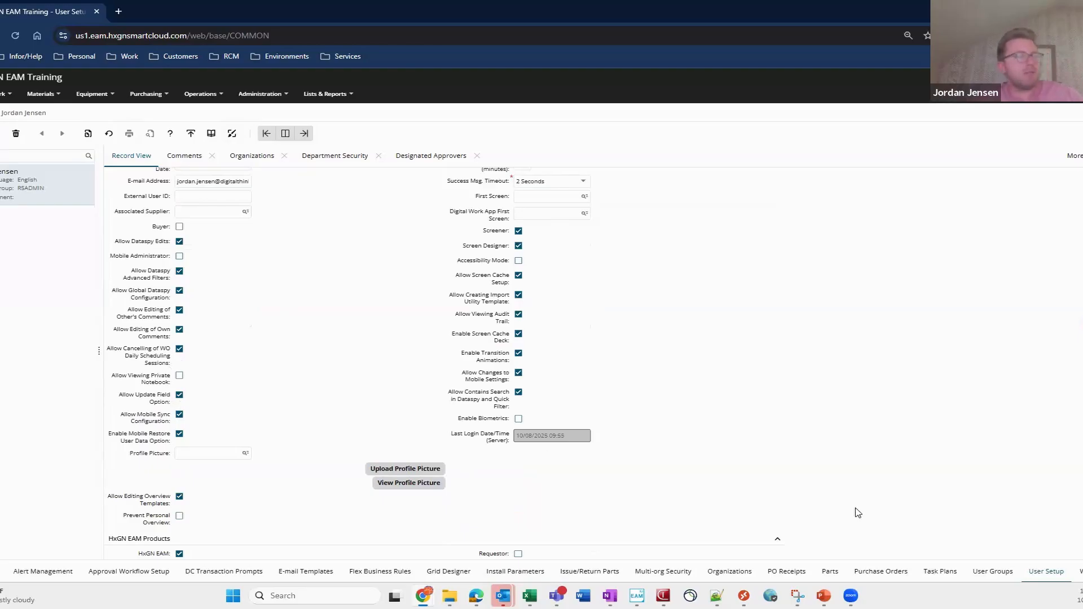
- Switch to the Work Orders list and multi-select several work order rows
left_click(1079, 571)
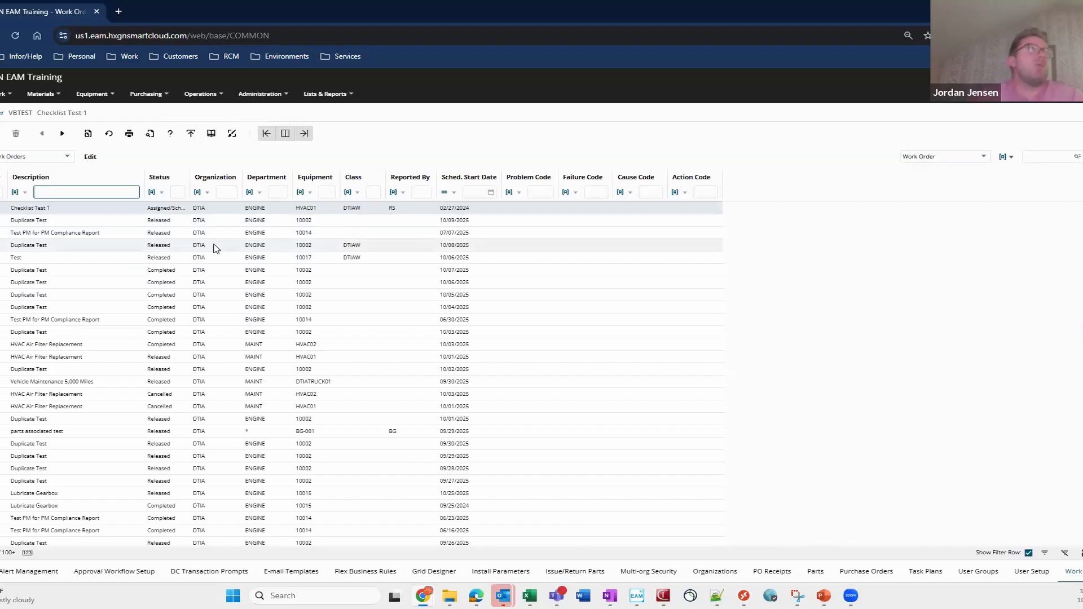
right_click(229, 207)
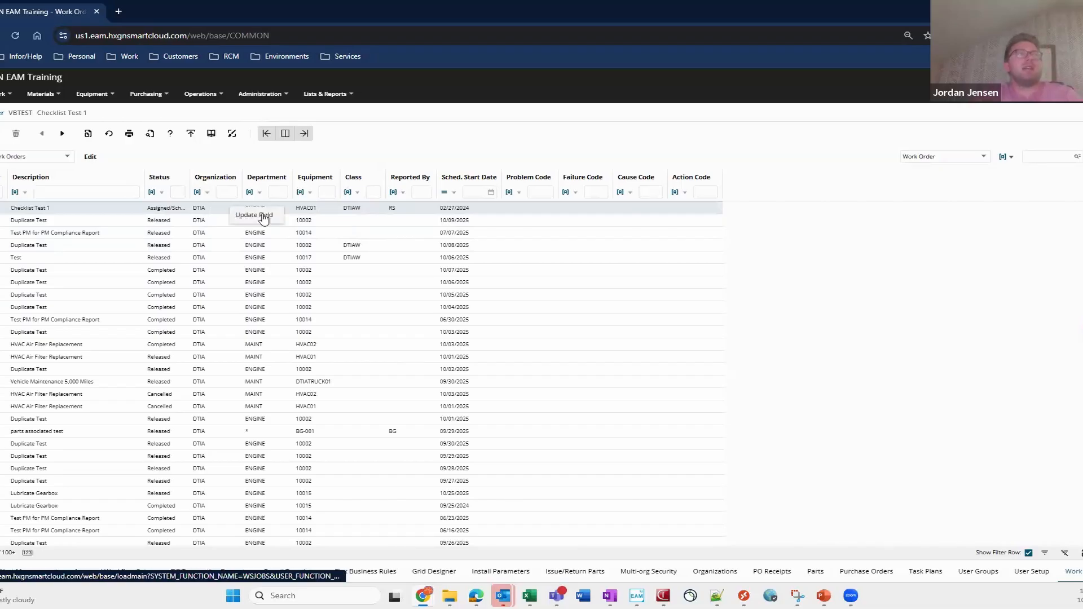
left_click(207, 221)
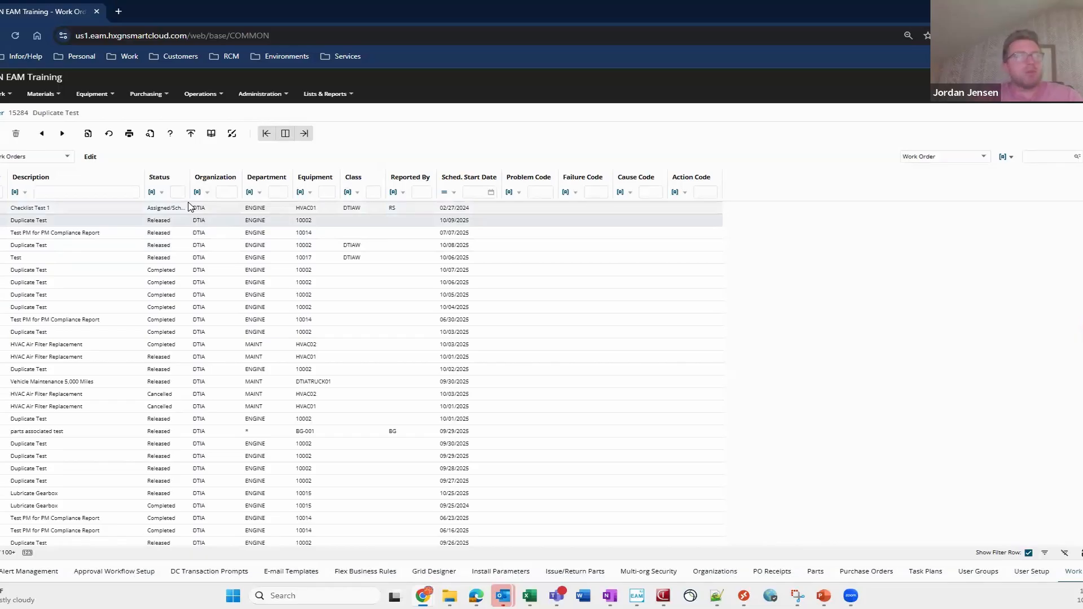
left_click(152, 234, "ctrl")
left_click(152, 247, "ctrl")
left_click(152, 259, "ctrl")
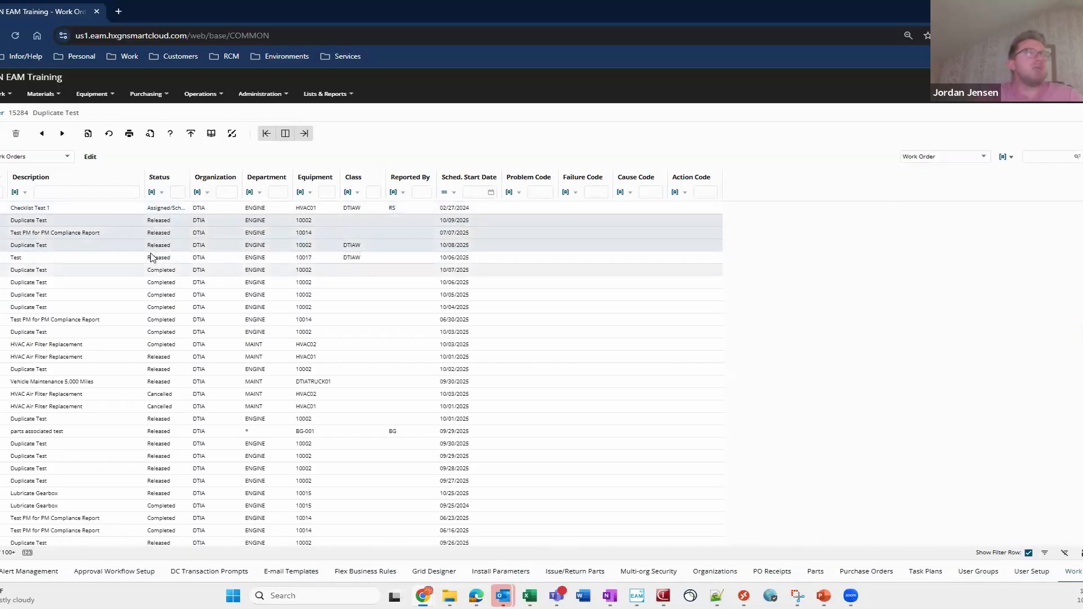
left_click(151, 272, "ctrl")
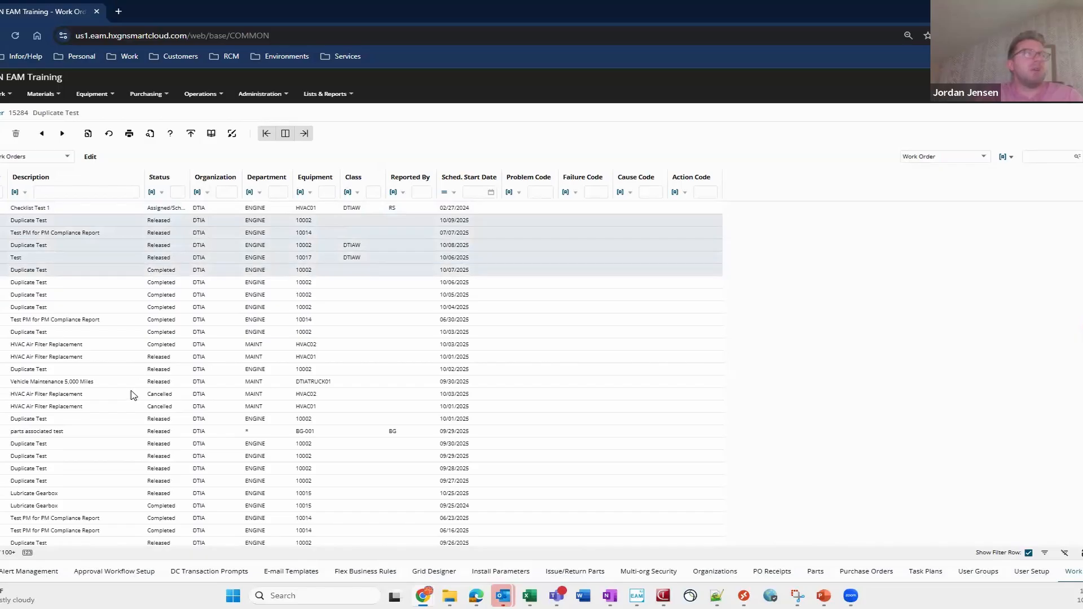
left_click(135, 394, "ctrl")
left_click(132, 458, "ctrl")
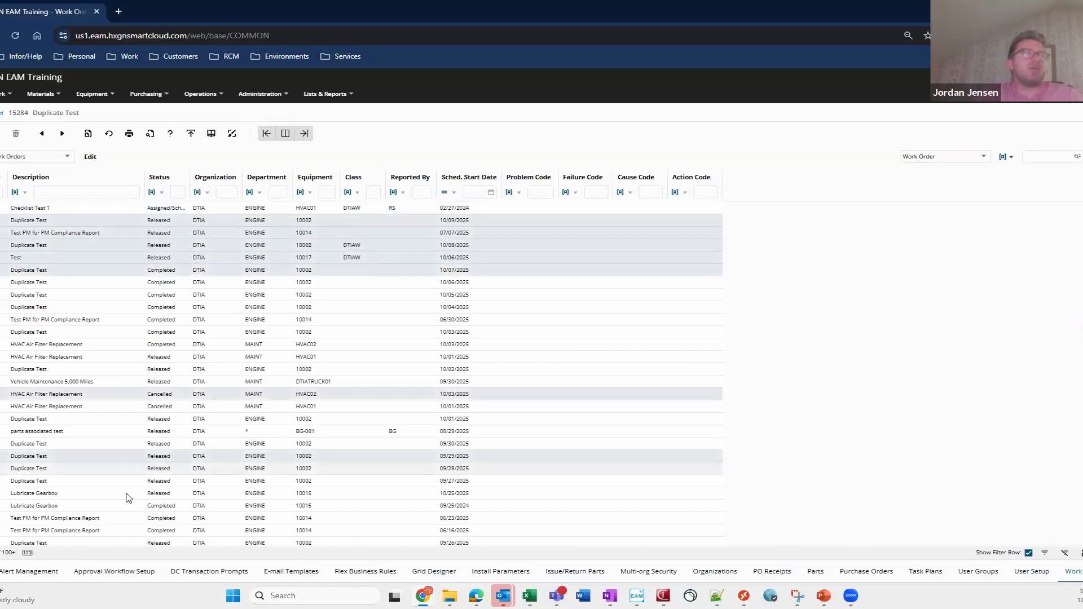
left_click(141, 297)
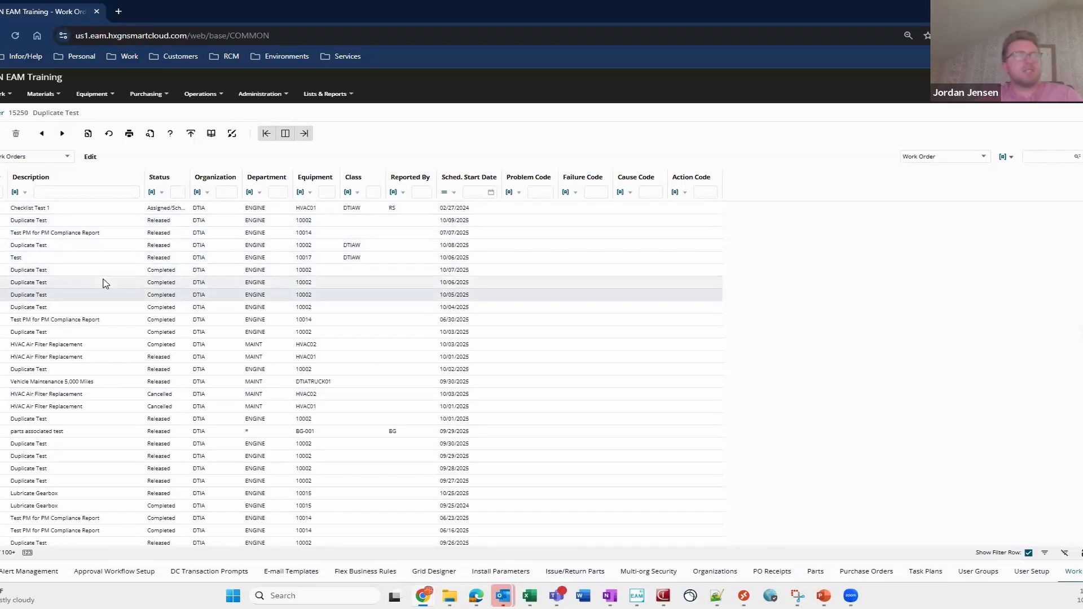
- Select all work order rows and scroll through the selection before choosing a single row
left_click(116, 287)
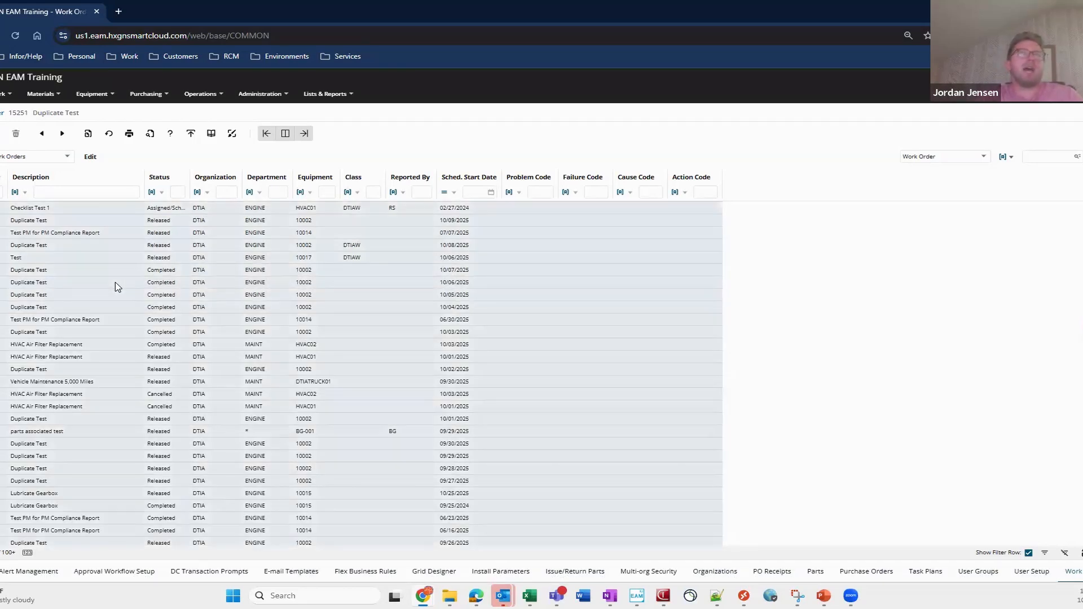
scroll(113, 282, "down", 6)
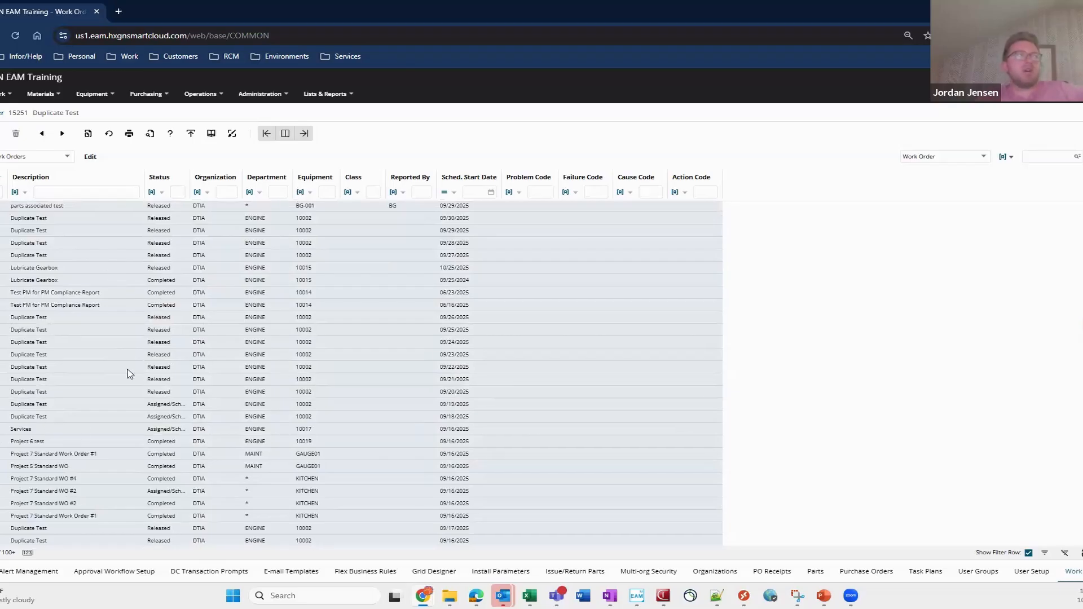
scroll(34, 499, "down", 3)
scroll(44, 486, "down", 1)
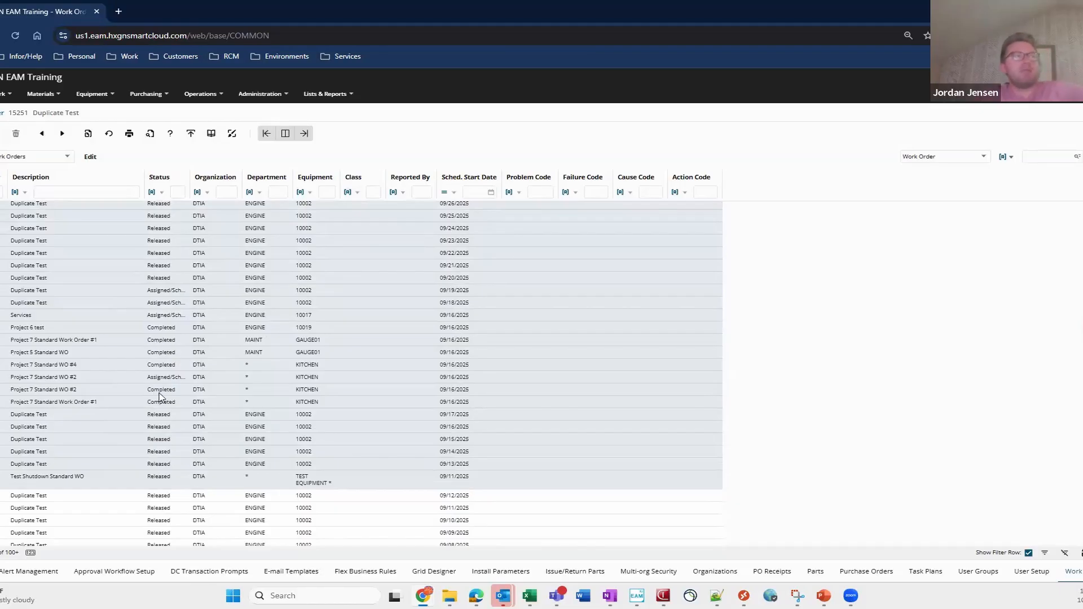
scroll(152, 373, "down", 4)
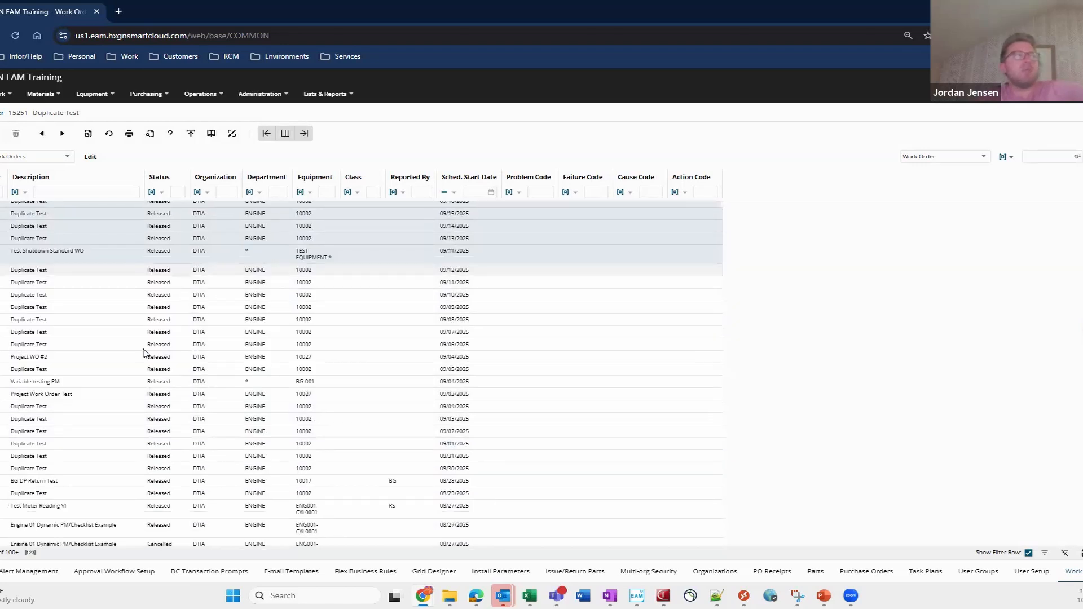
left_click(149, 343)
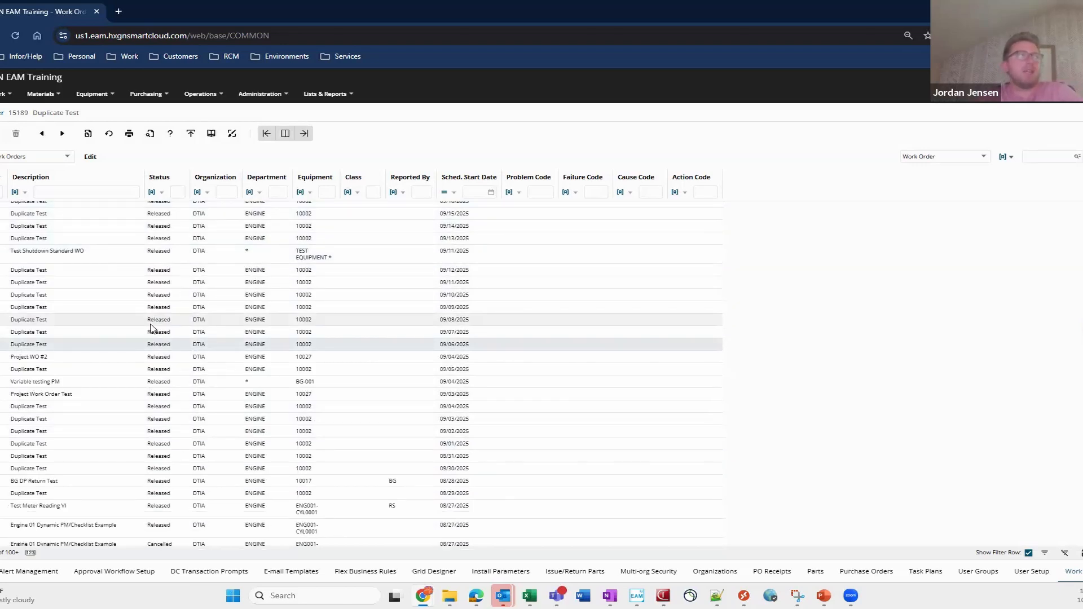
- Scroll through the work order list and select the Duplicate Test work order 15250
scroll(175, 316, "down", 6)
scroll(199, 338, "down", 5)
scroll(199, 338, "down", 5)
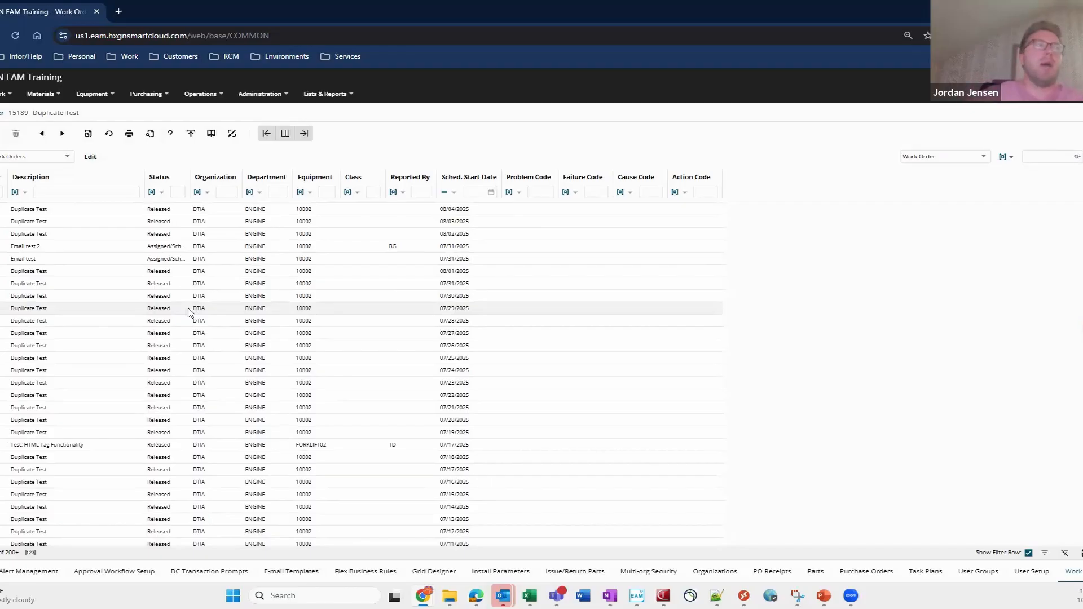
scroll(210, 420, "up", 5)
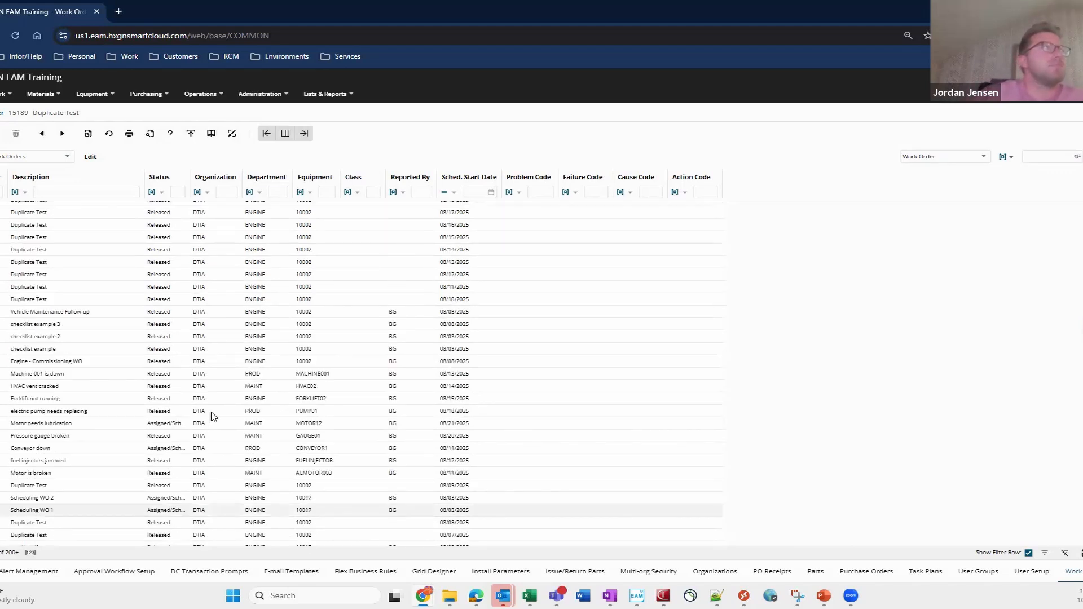
scroll(213, 416, "up", 10)
scroll(214, 416, "up", 10)
scroll(175, 316, "up", 3)
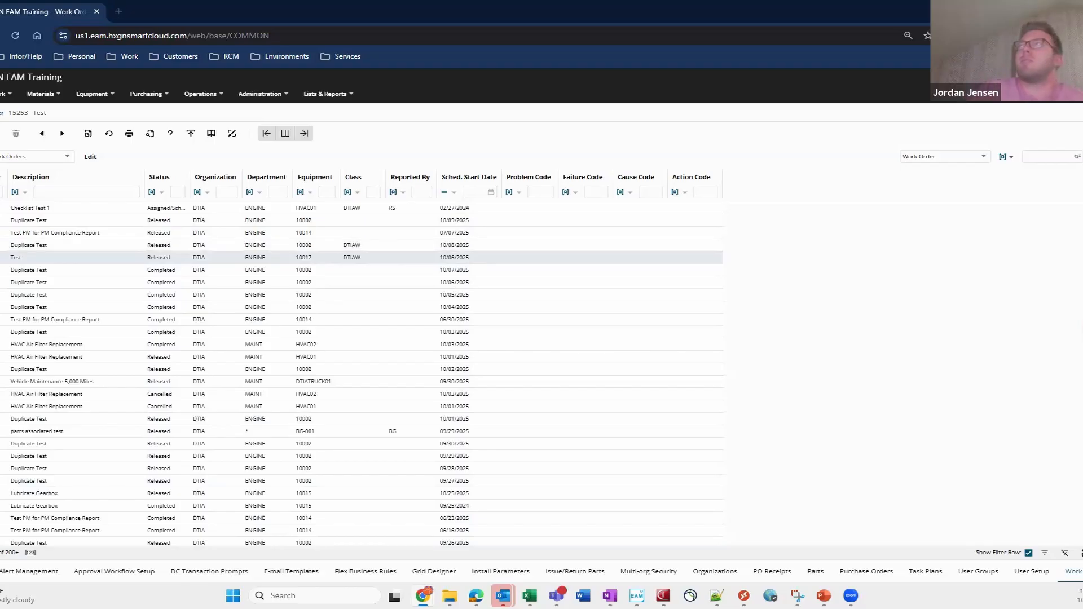
left_click(345, 298)
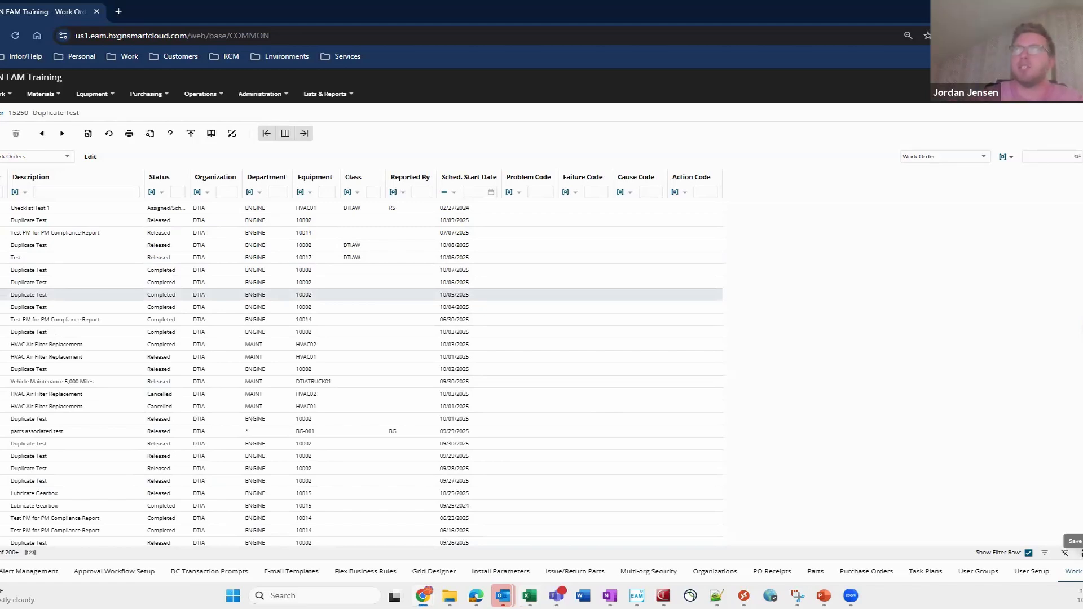
- Open the exported work order list in Excel and maximize its window
left_click_drag(1082, 149, 475, 149)
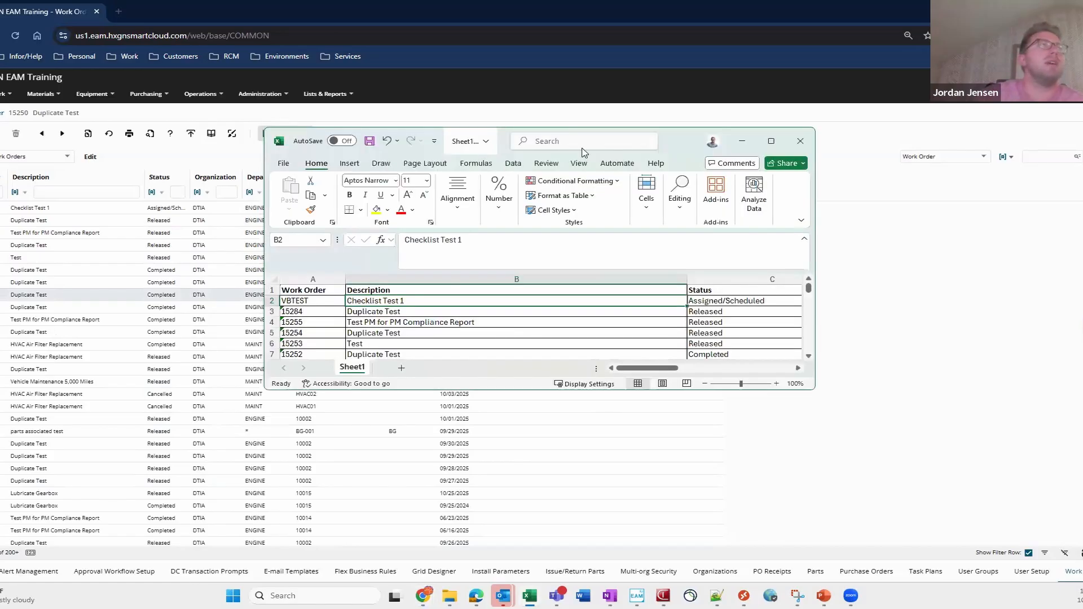
left_click(771, 141)
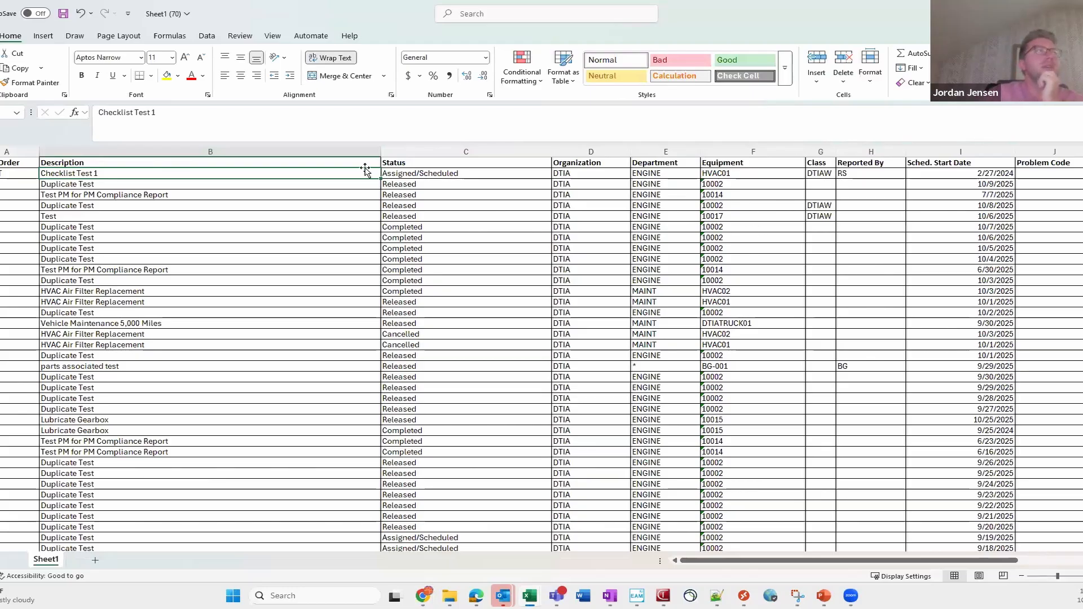
- Insert a blank column between the Work Order and Description columns
left_click(243, 151)
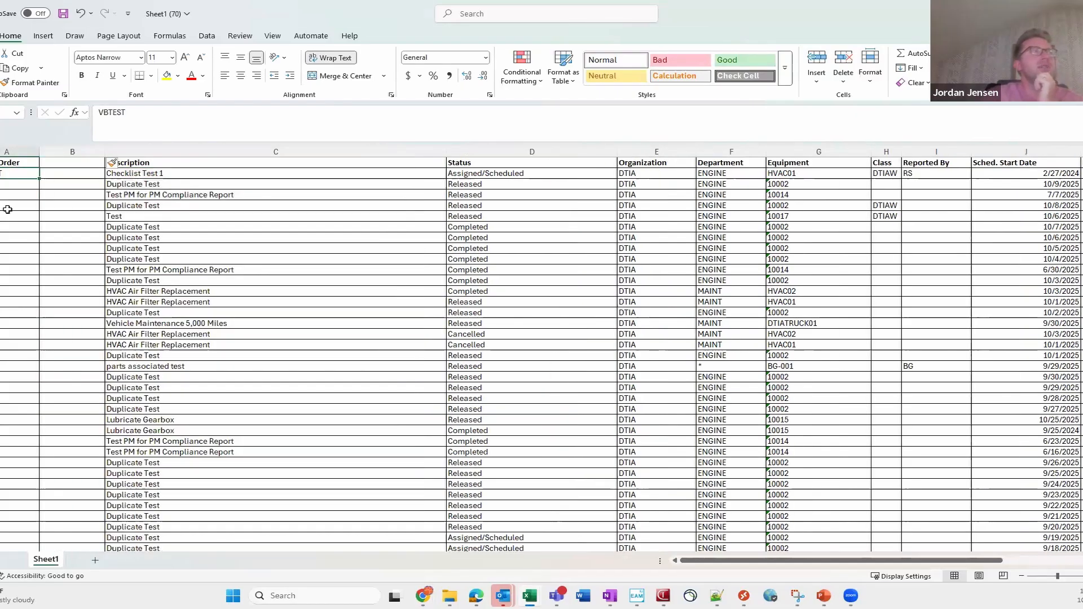
left_click(8, 195)
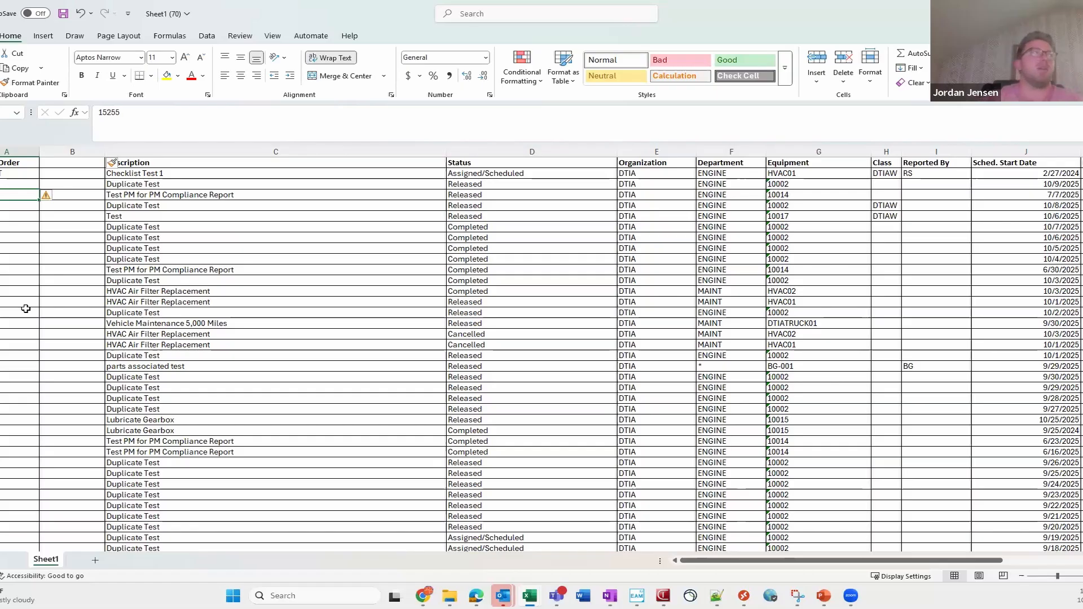
- Enter =CONCATENATE("'",A2:A11,"'",",") in cell B2 to wrap work order numbers in quotes with a trailing comma
left_click(55, 175)
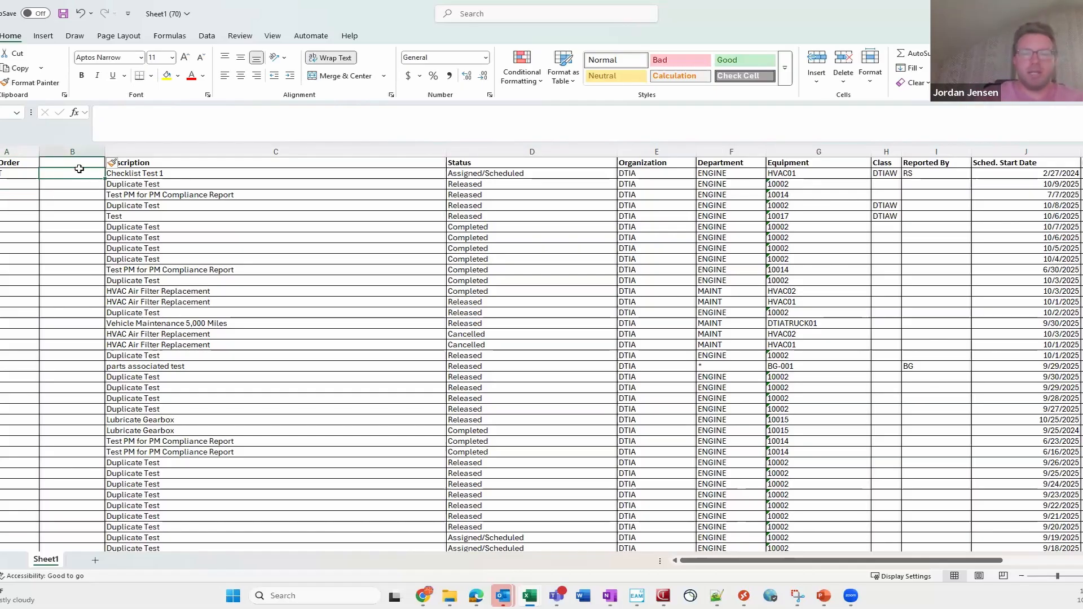
type("=")
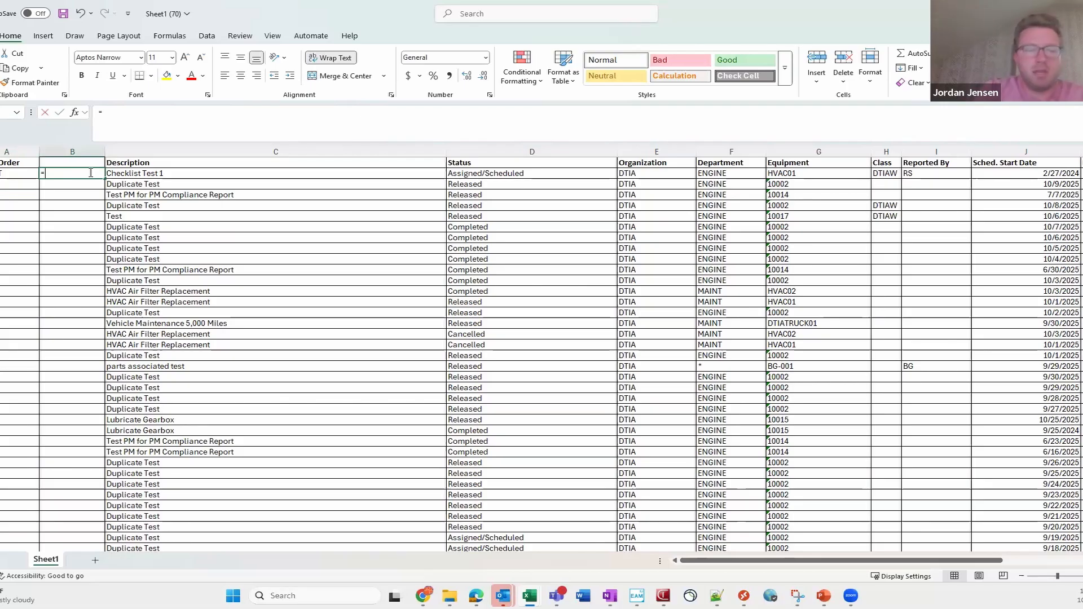
type("con")
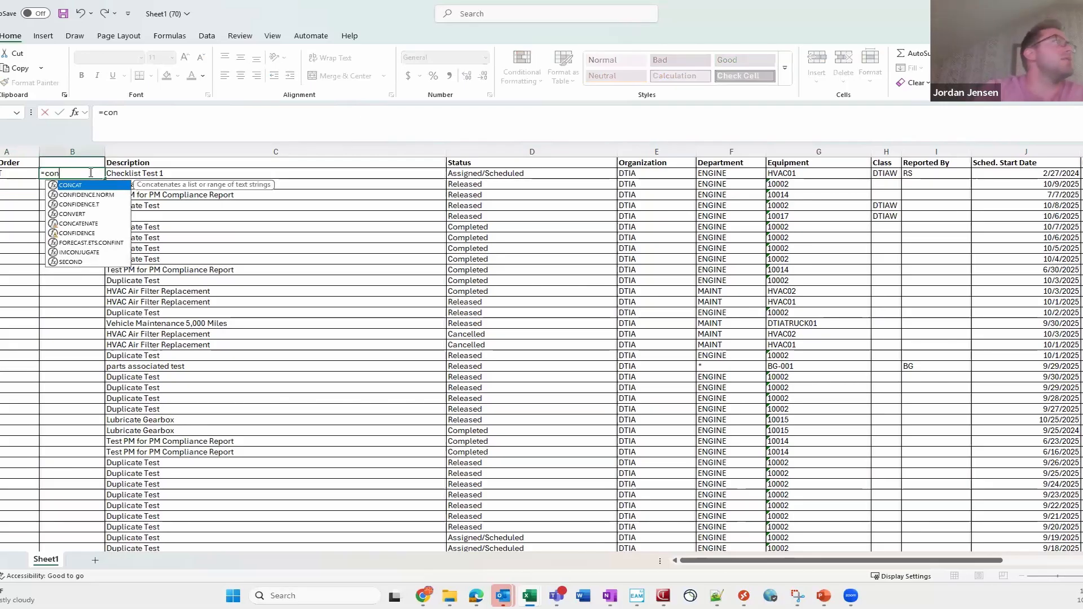
type("catenate(")
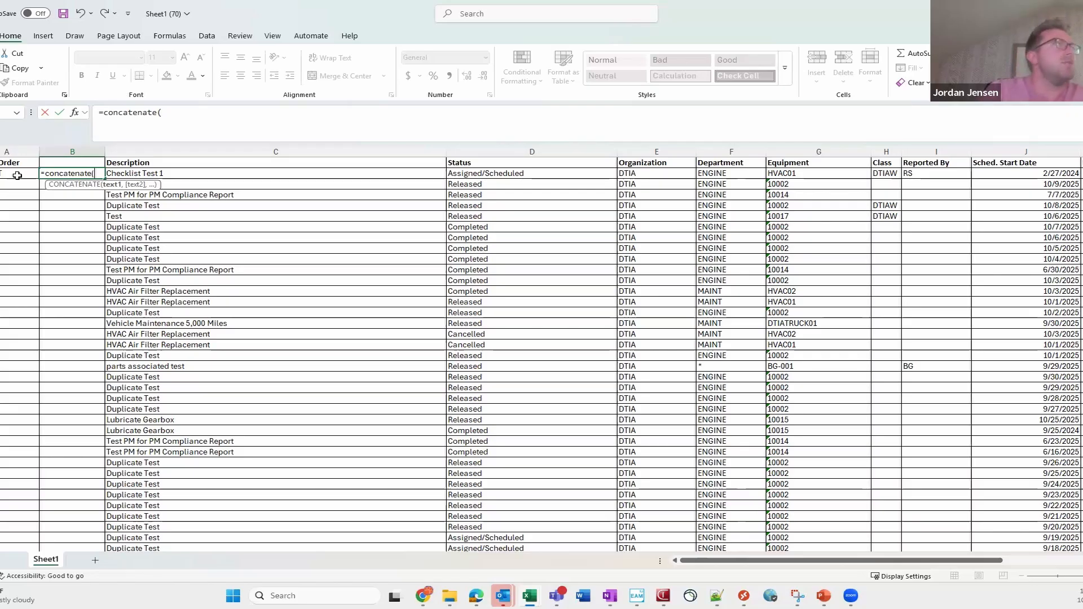
type("\"")
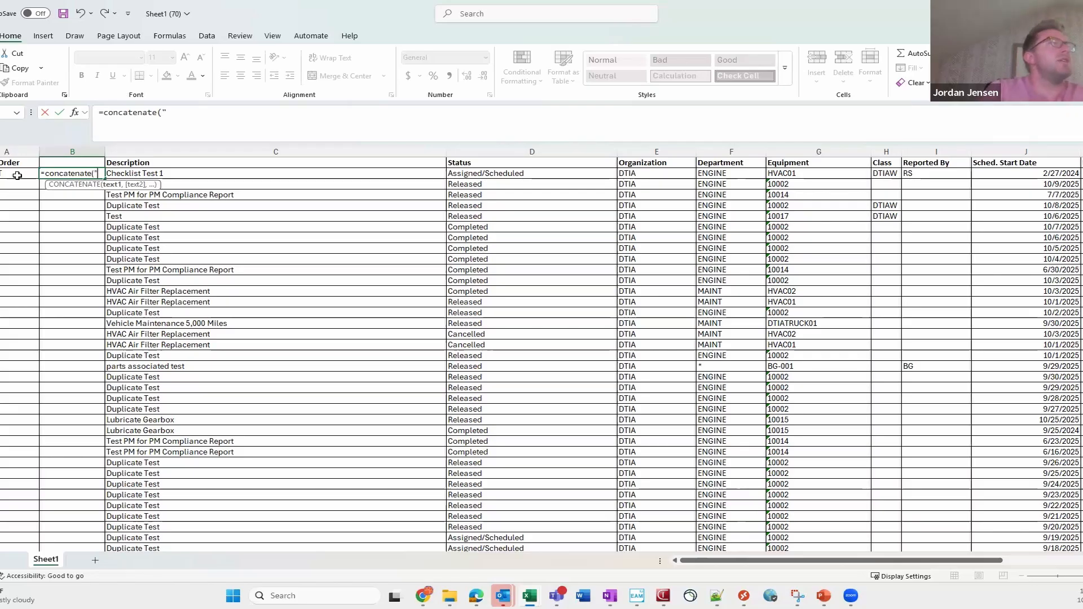
type(" \",")
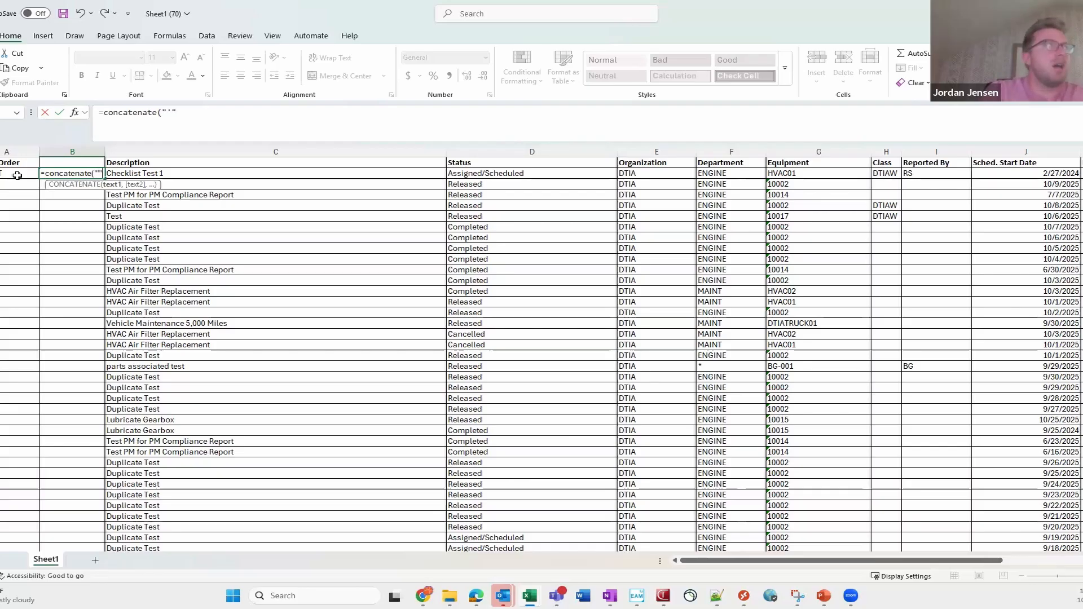
left_click(17, 176)
left_click_drag(19, 208, 21, 266)
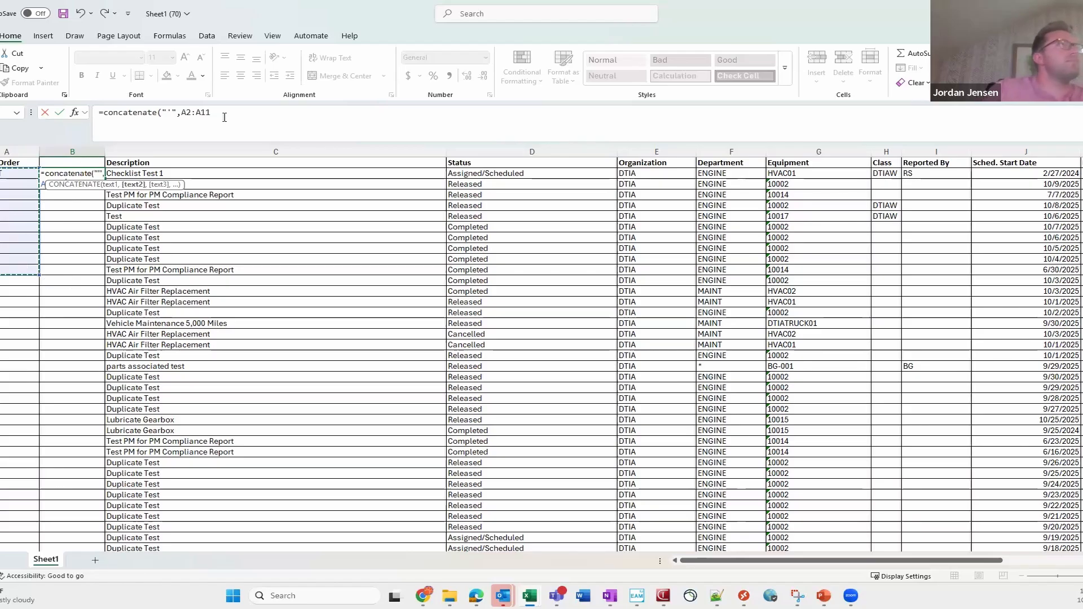
type(",\"")
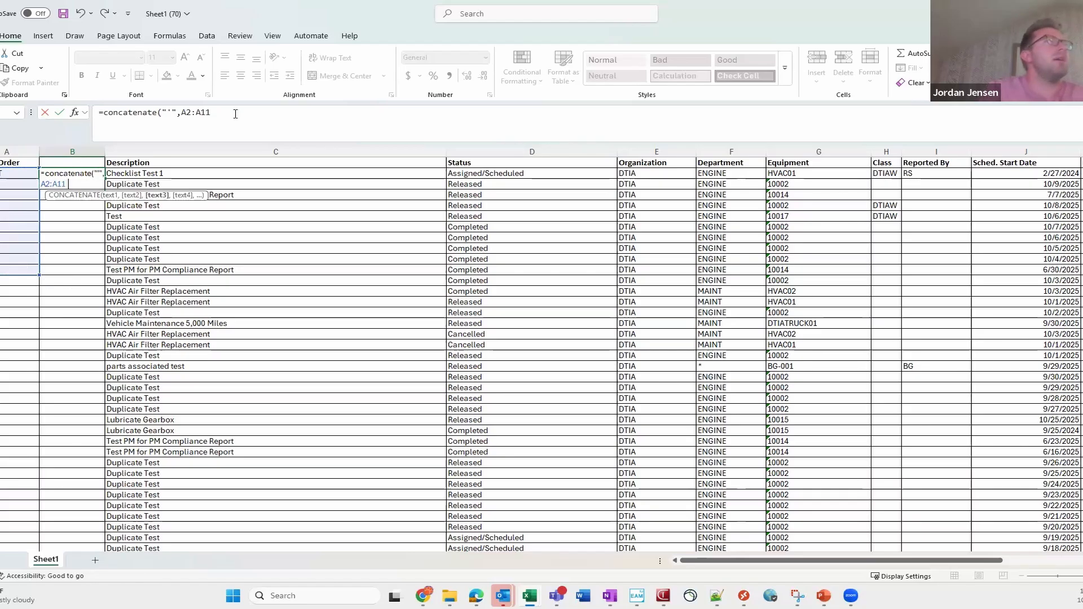
type("'\",\"")
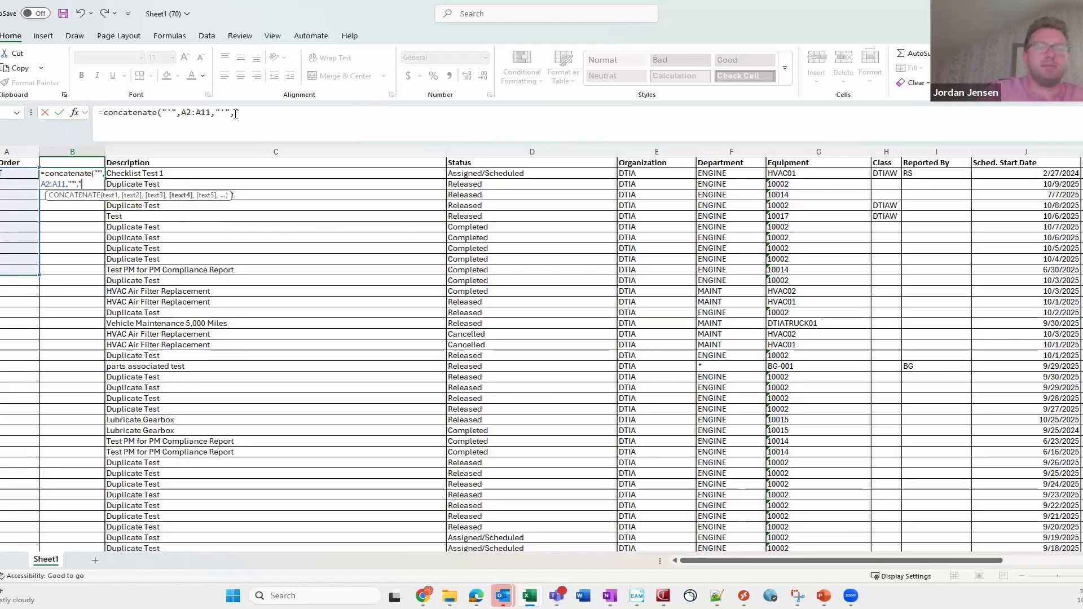
type(",\"")
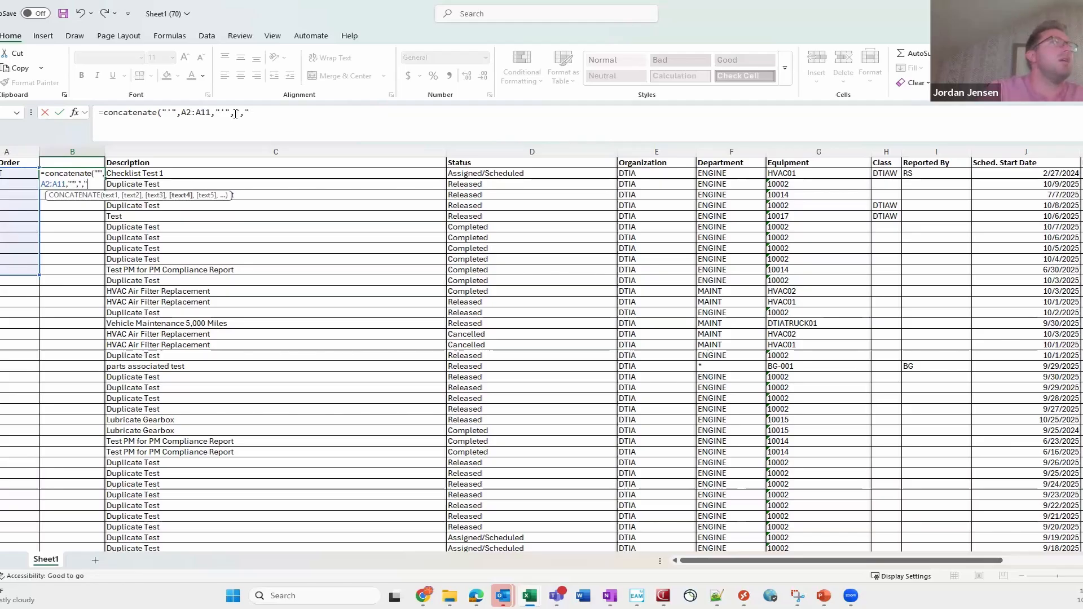
type(")")
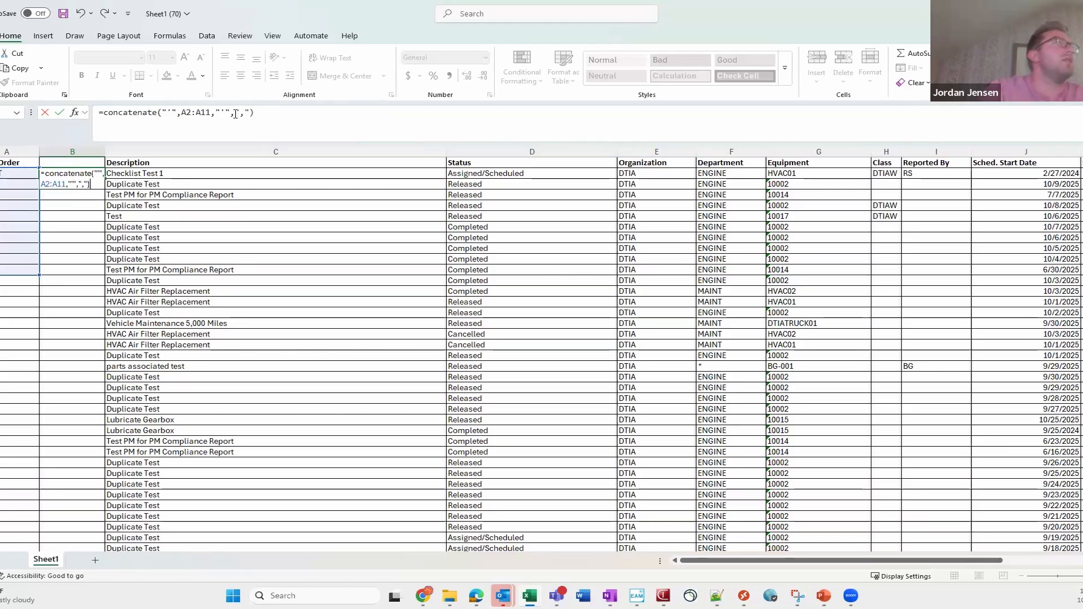
key("Return")
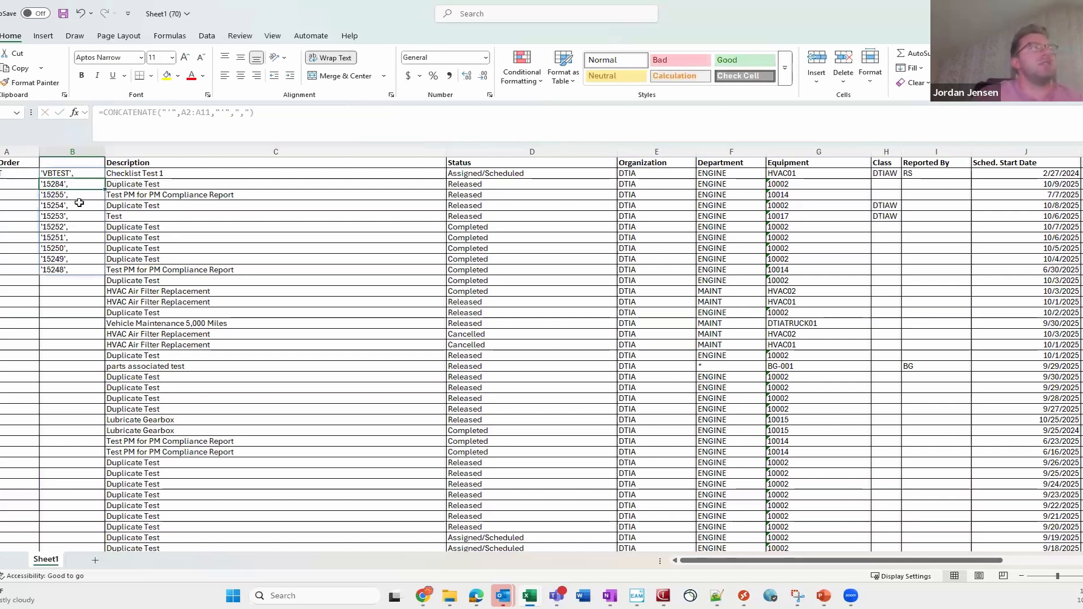
- Copy the quoted work order values in B2:B11 and switch back to HxGN EAM in the browser
left_click_drag(72, 176, 71, 271)
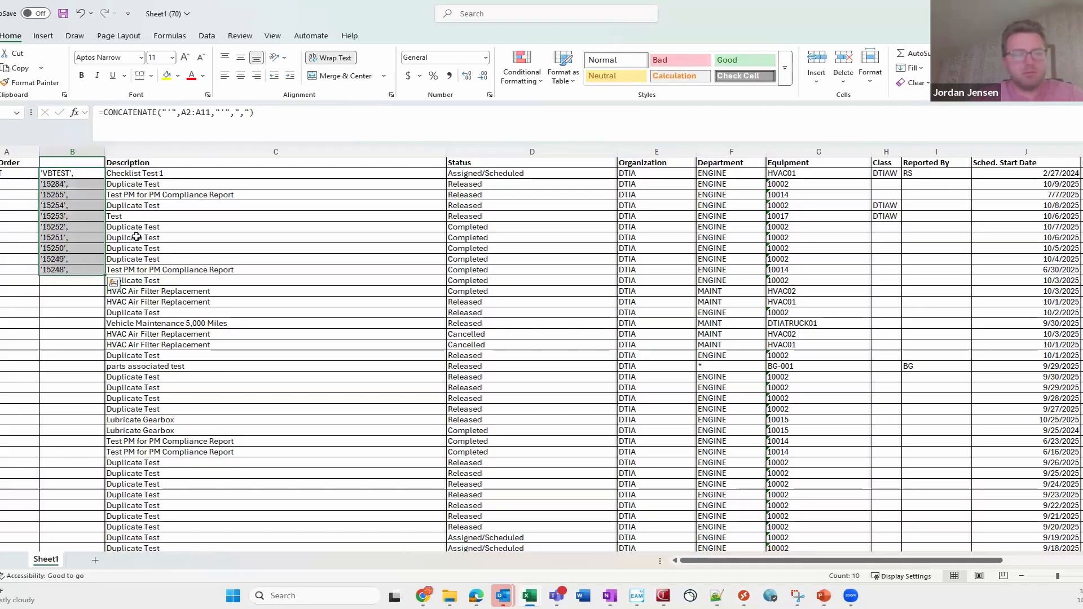
key("ctrl+c")
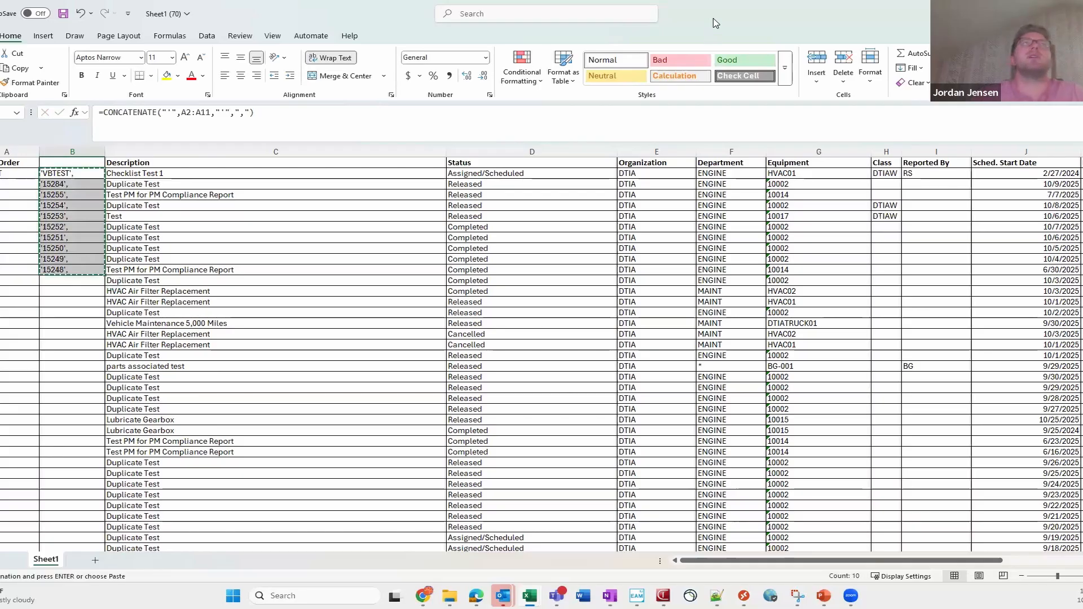
key("alt+Tab")
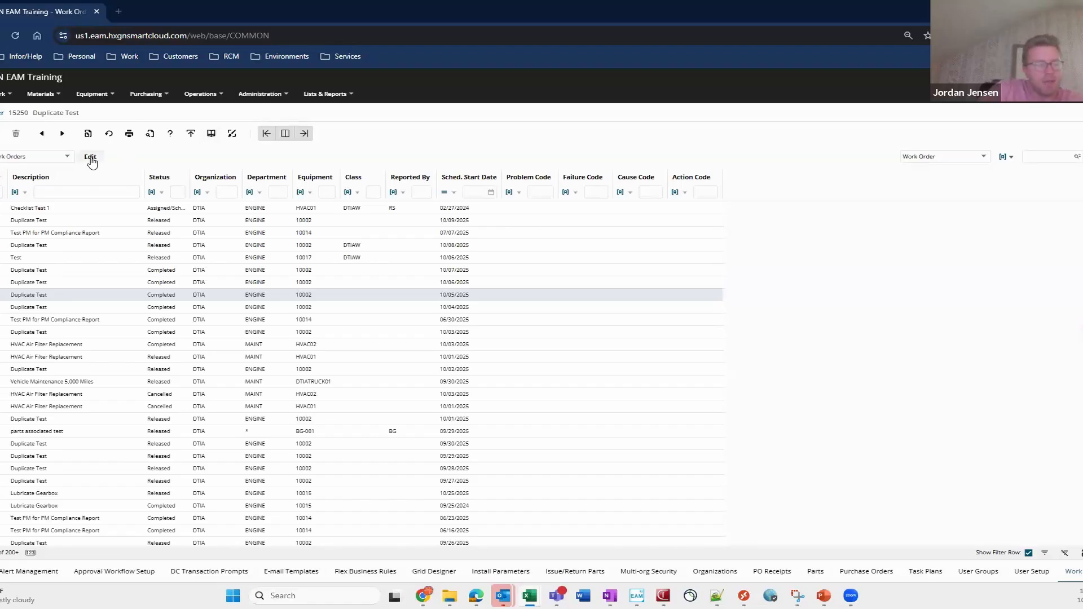
- In the work order dataspy's advanced where clause, enter EVT_CODE IN ( followed by the pasted list, dropping the trailing comma
left_click(91, 161)
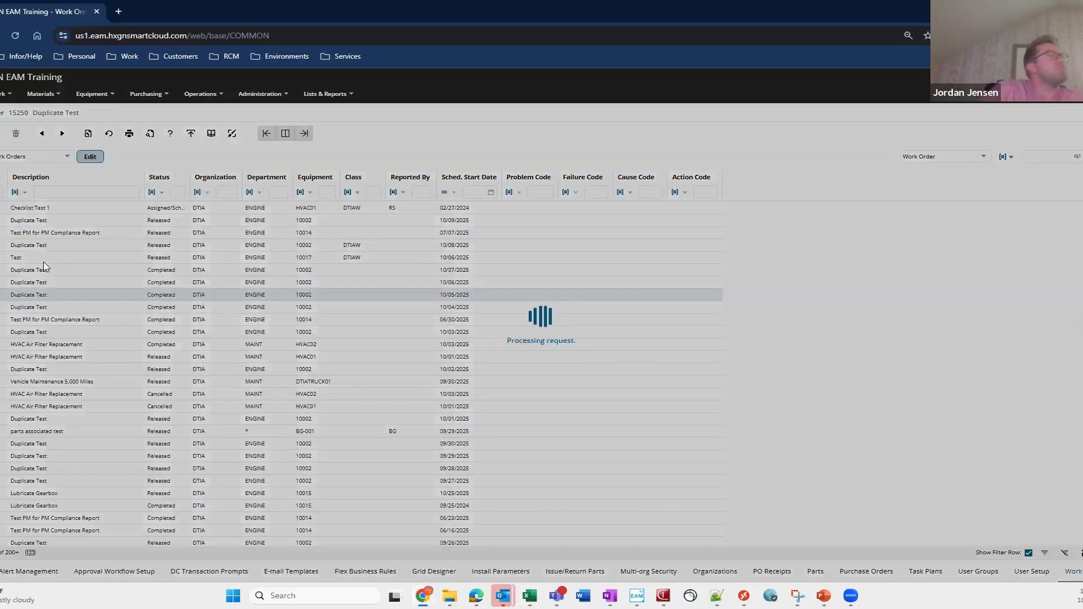
left_click(400, 340)
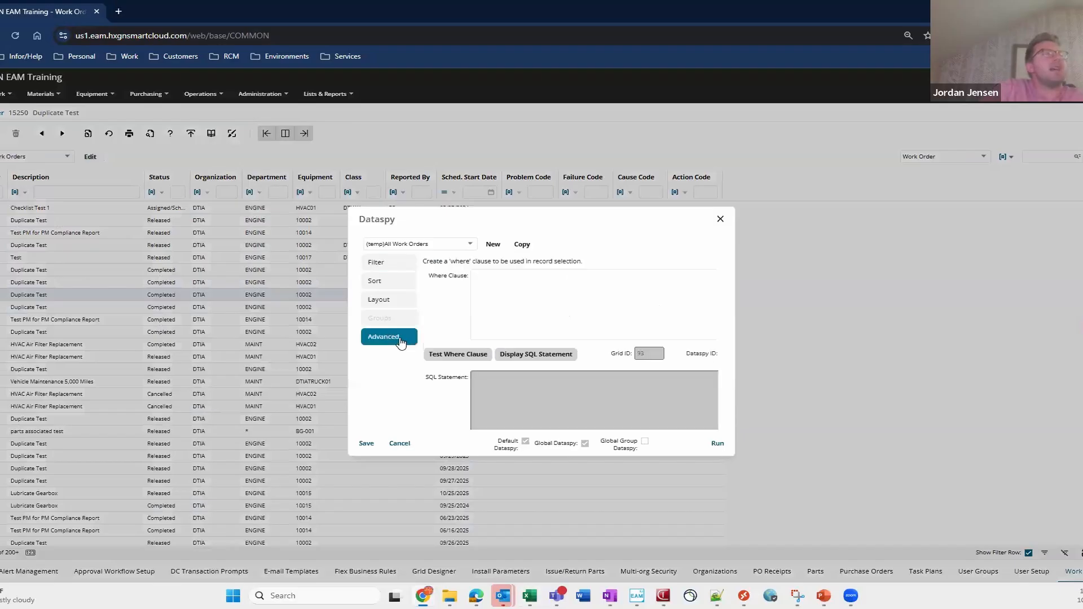
left_click(488, 293)
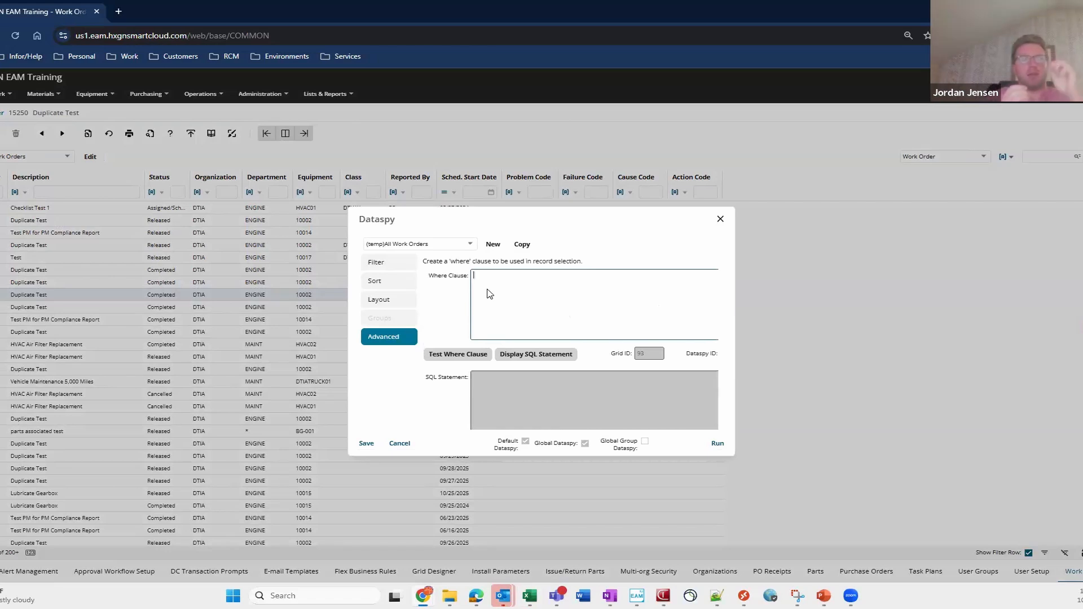
type("EVT_")
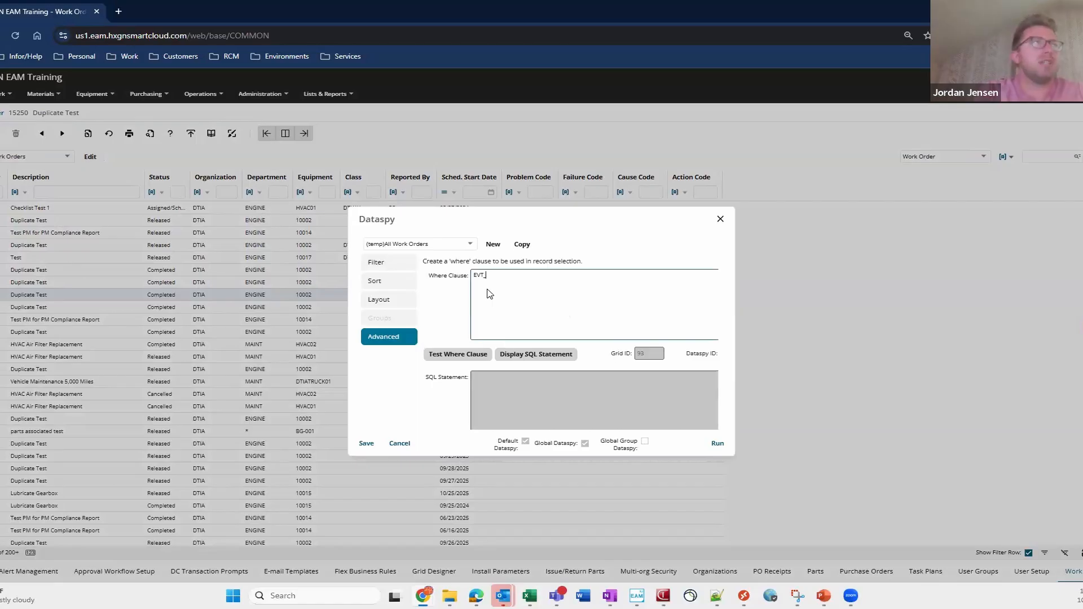
type("CODE IN (")
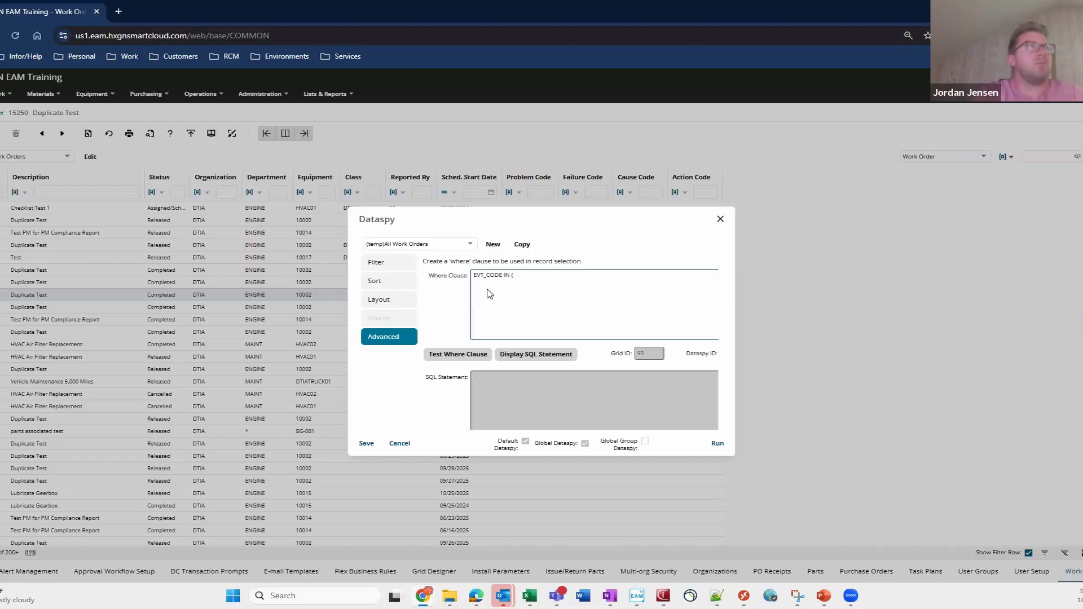
key("ctrl+v")
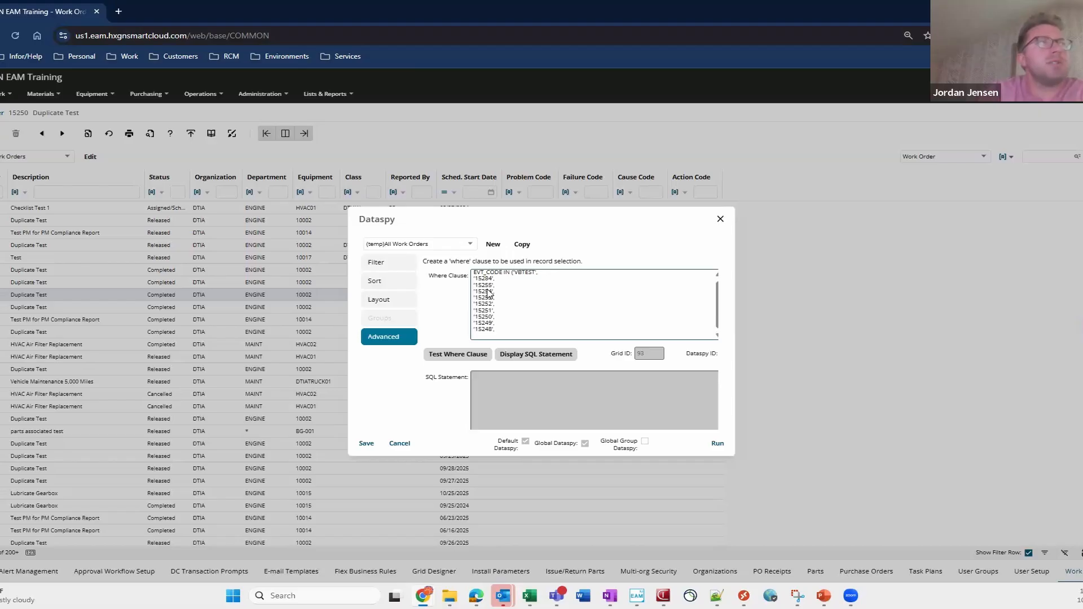
key("BackSpace")
key("BackSpace")
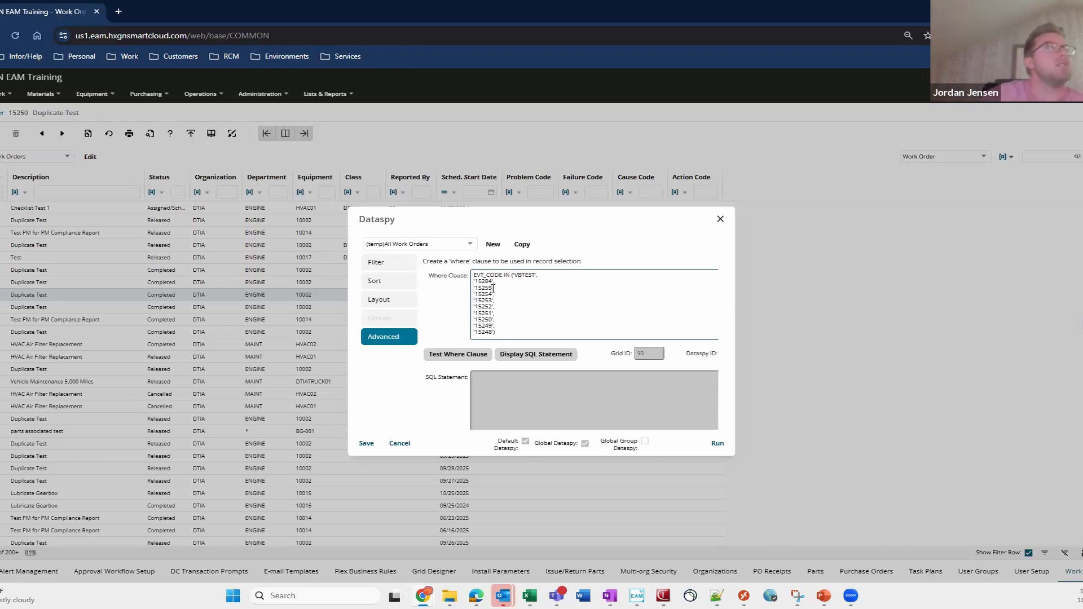
- Test the where clause and run the dataspy
left_click(459, 354)
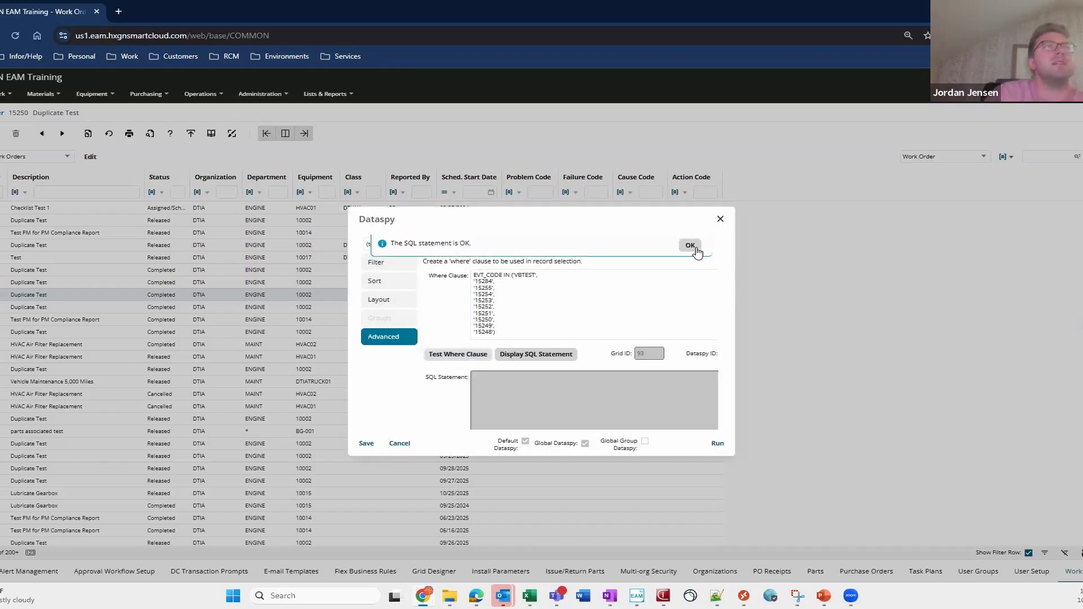
left_click(690, 246)
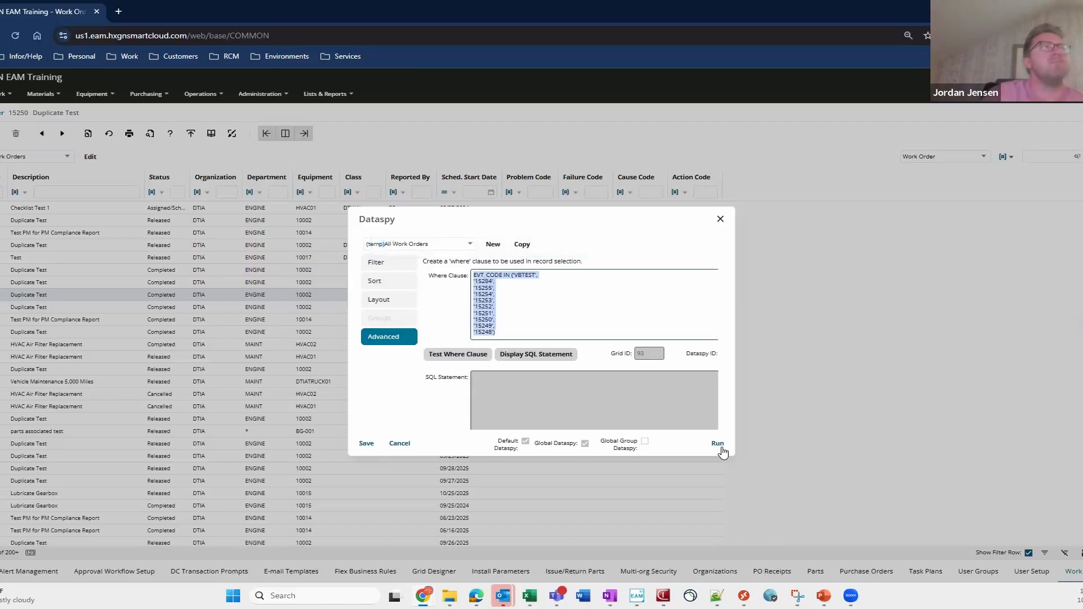
left_click(718, 444)
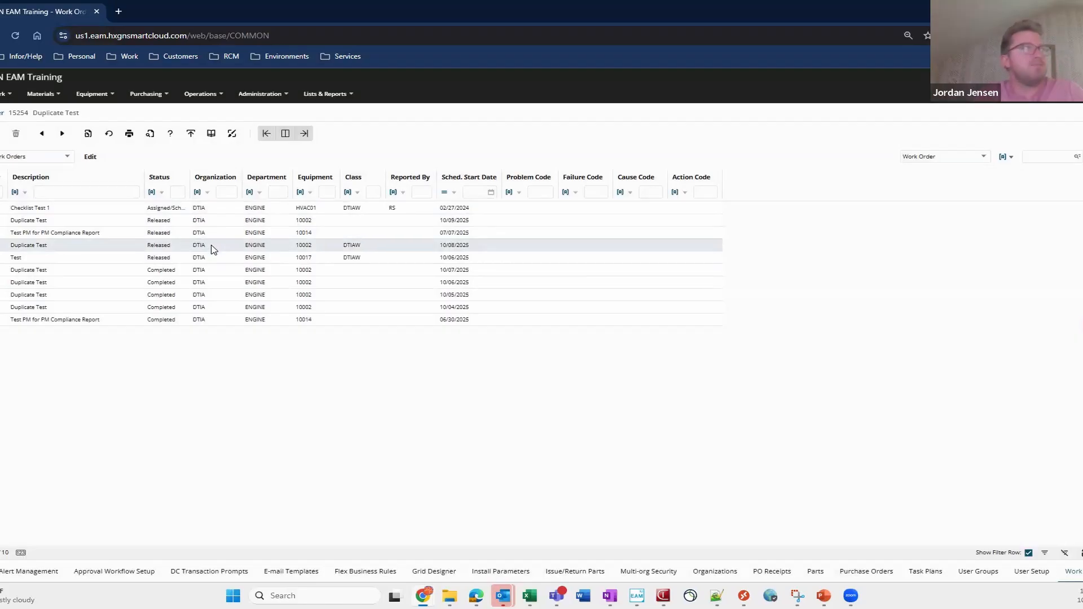
- Select all filtered work orders and open the Update Field dialog for them
key("ctrl+a")
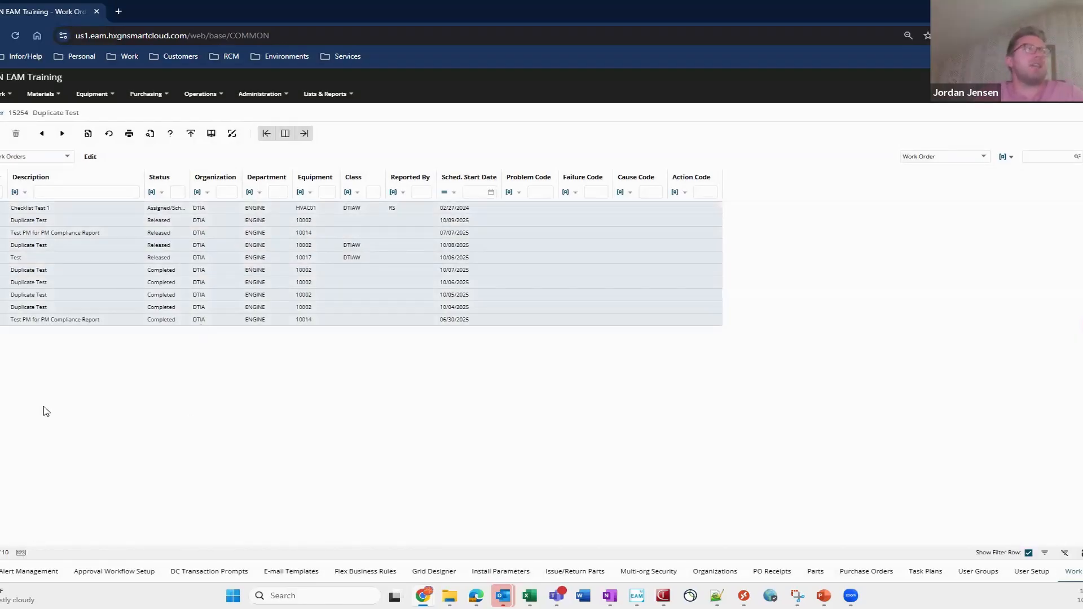
right_click(100, 233)
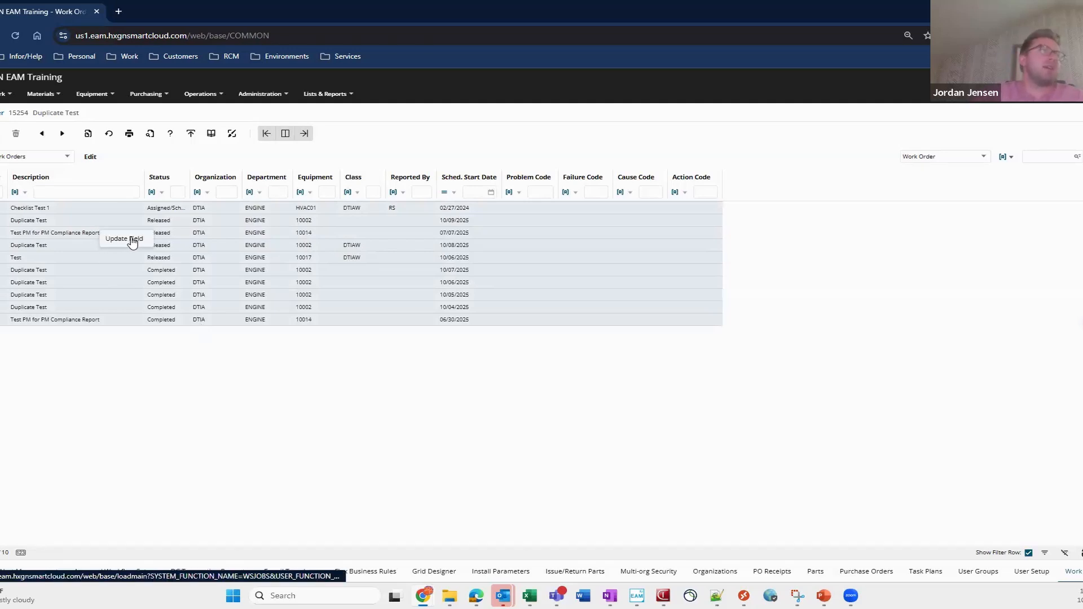
left_click(131, 239)
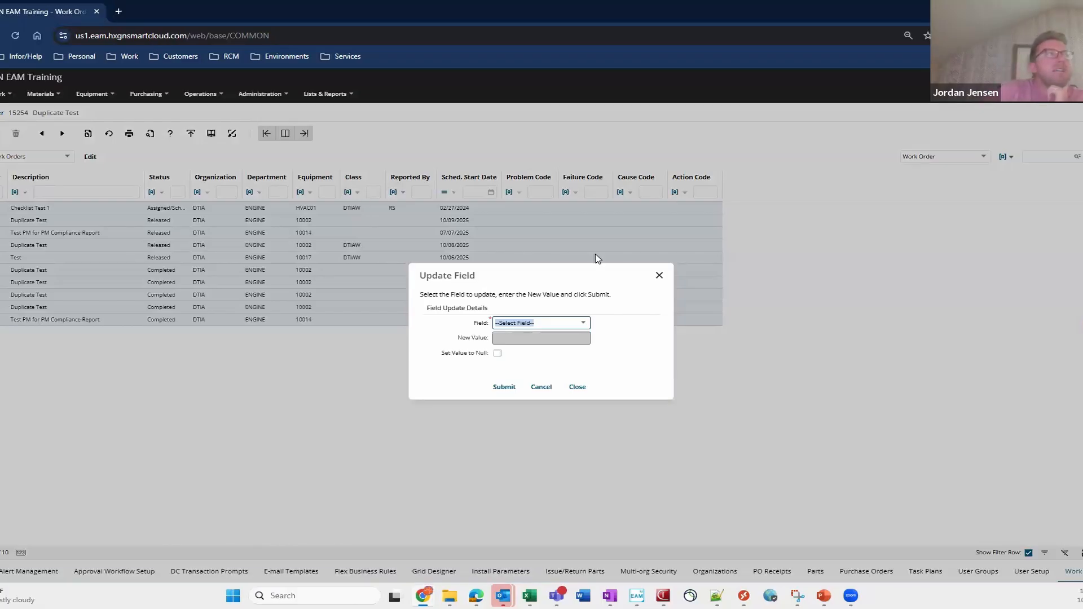
- Bulk-update the Class field of the selected work orders to * and close the dialog
left_click(583, 327)
scroll(551, 384, "down", 2)
scroll(551, 388, "up", 2)
left_click(535, 398)
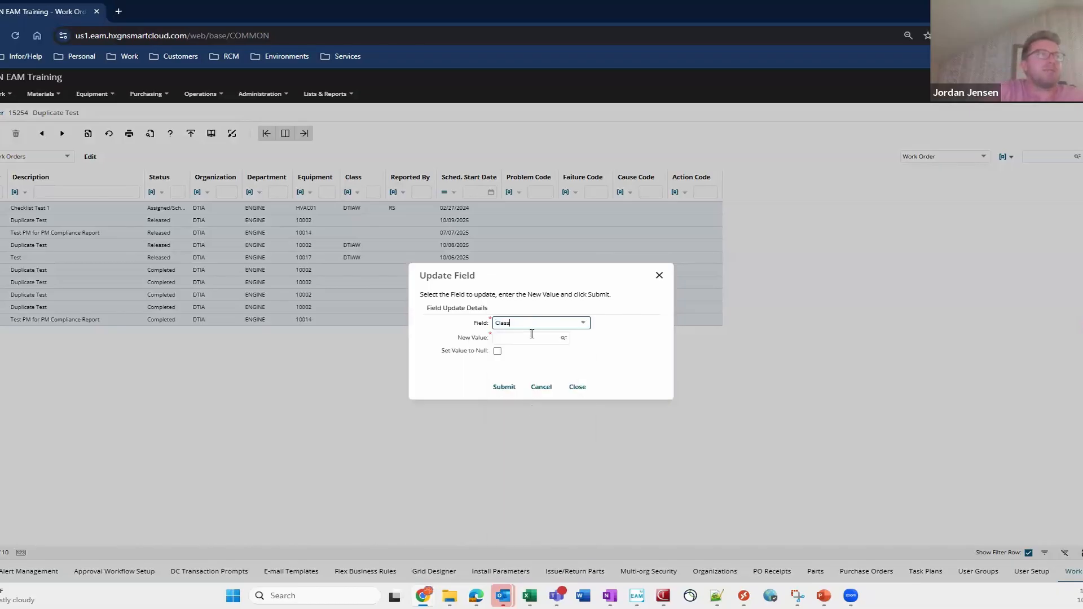
left_click(562, 339)
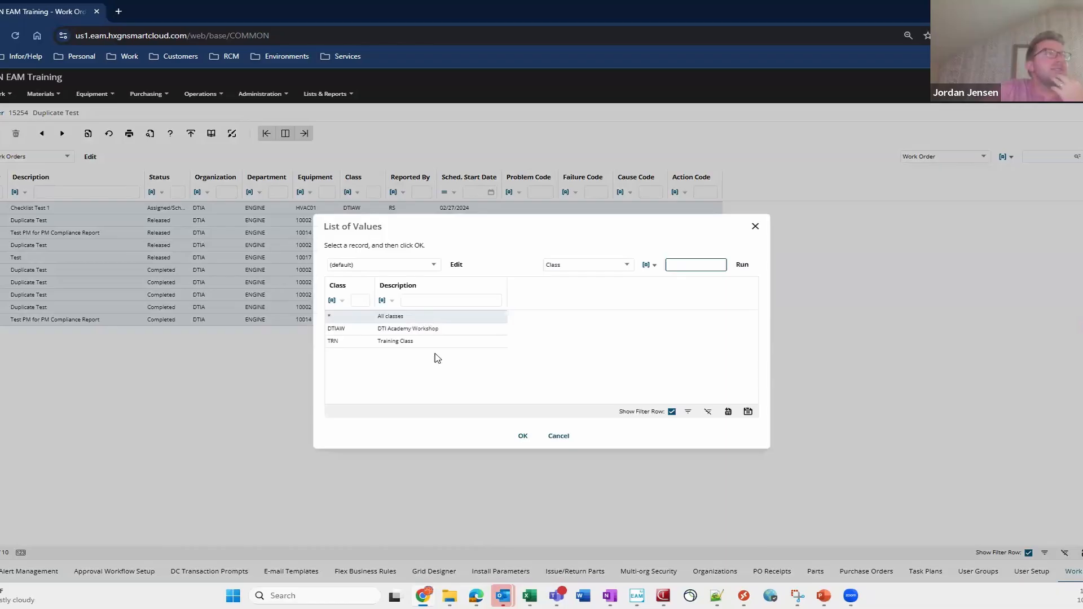
left_click(520, 438)
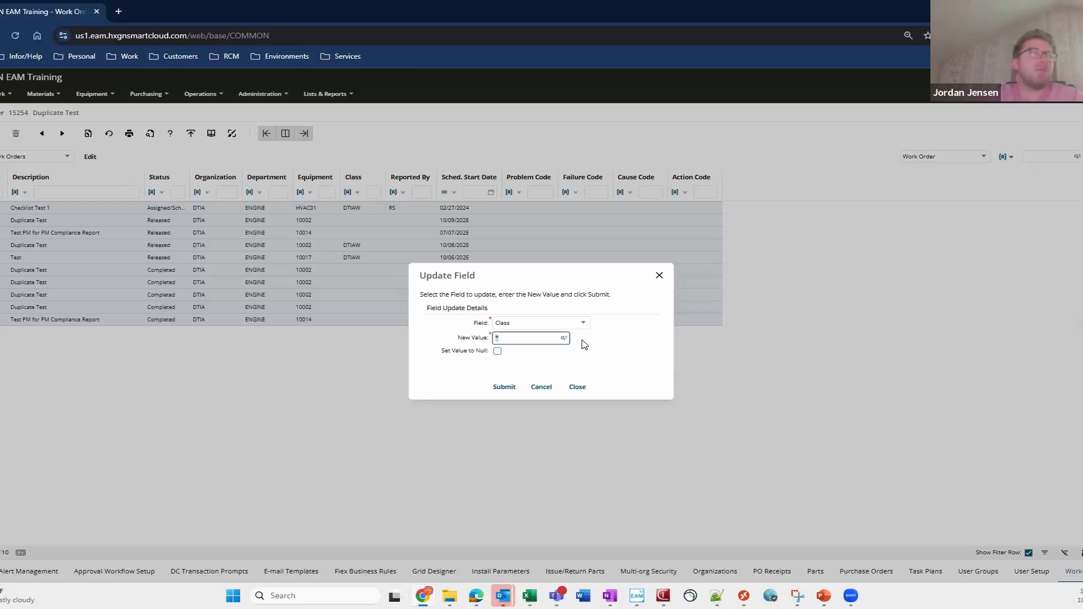
left_click(505, 387)
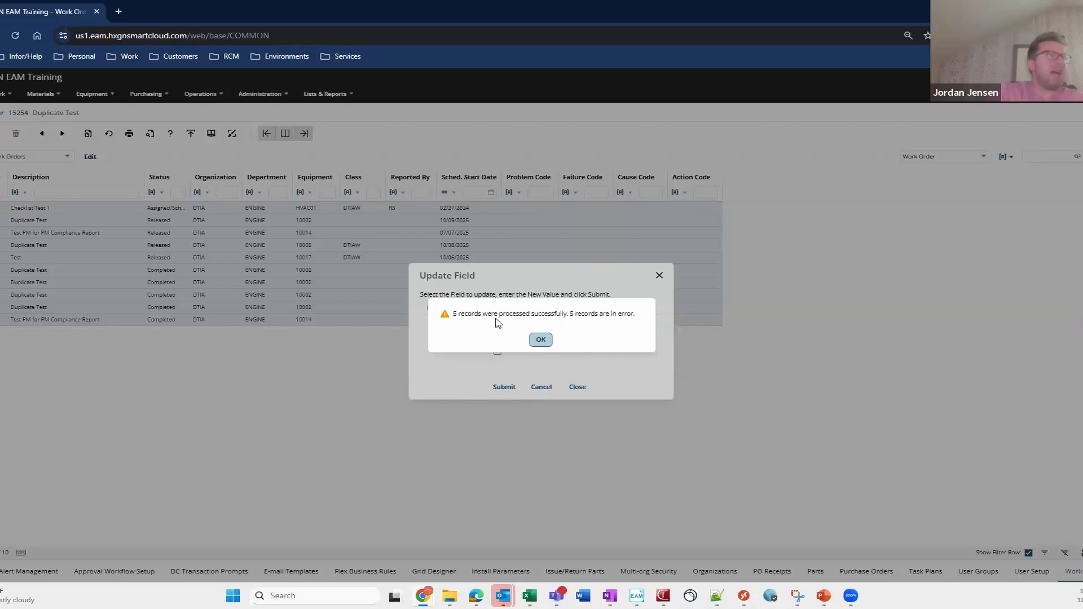
left_click(541, 339)
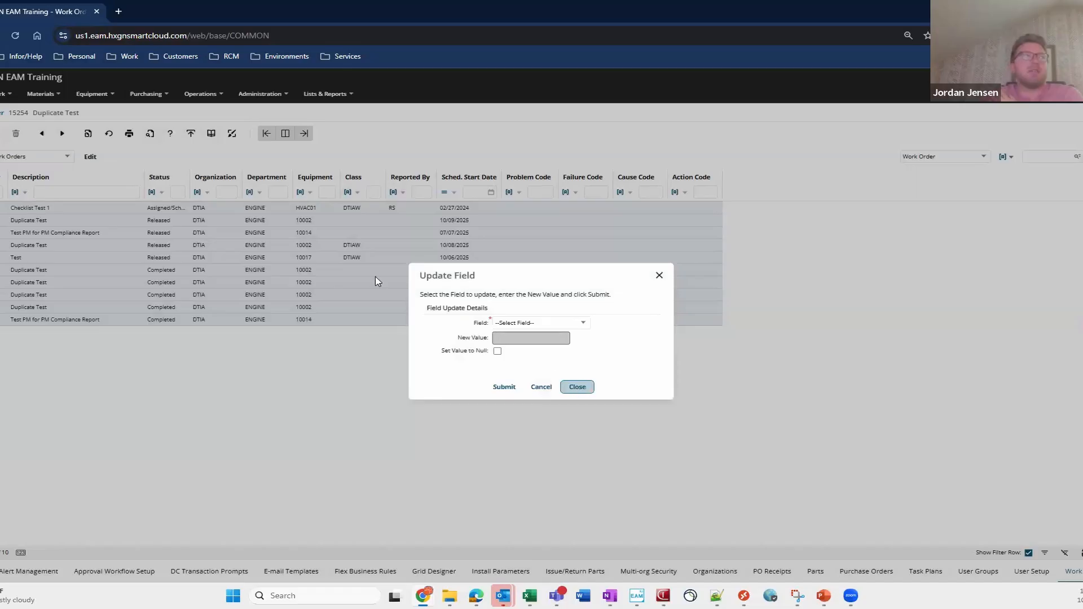
left_click(577, 386)
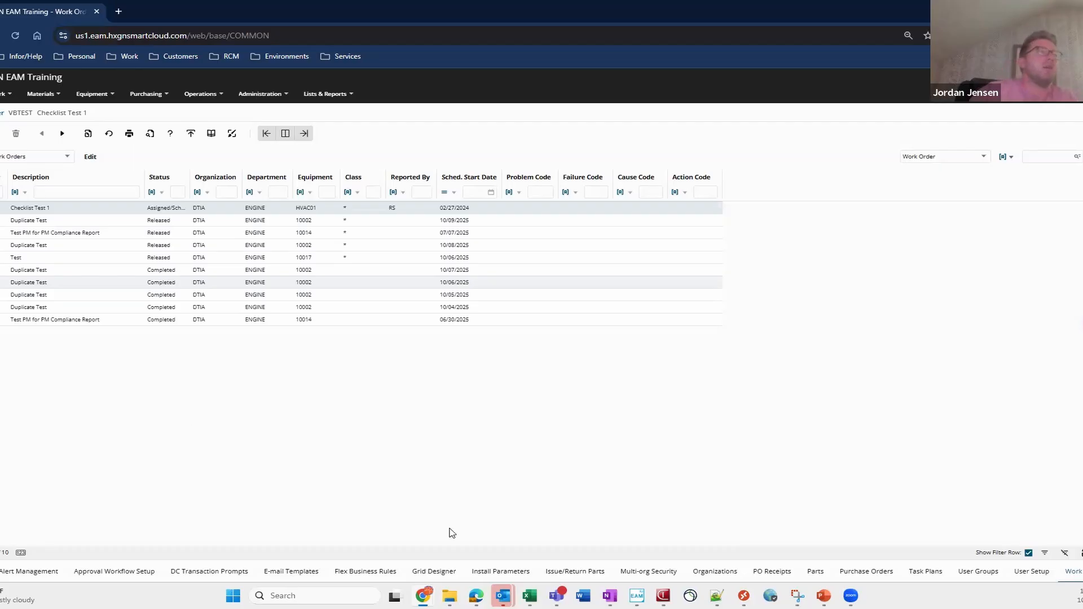
- Open the Parts screen in list view and run the parts query
left_click(816, 576)
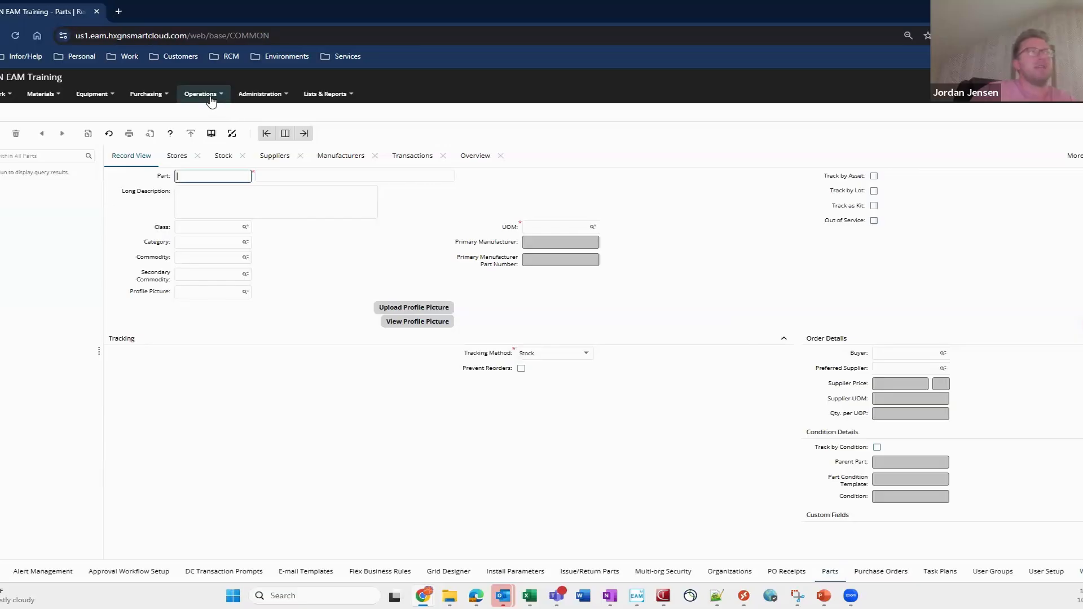
left_click(304, 133)
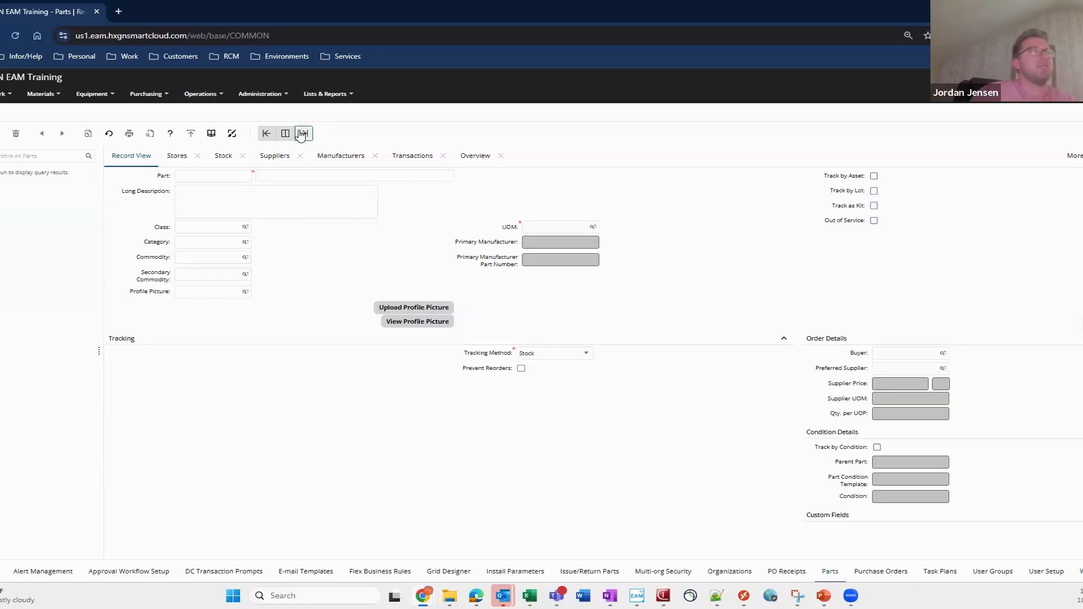
left_click(97, 192)
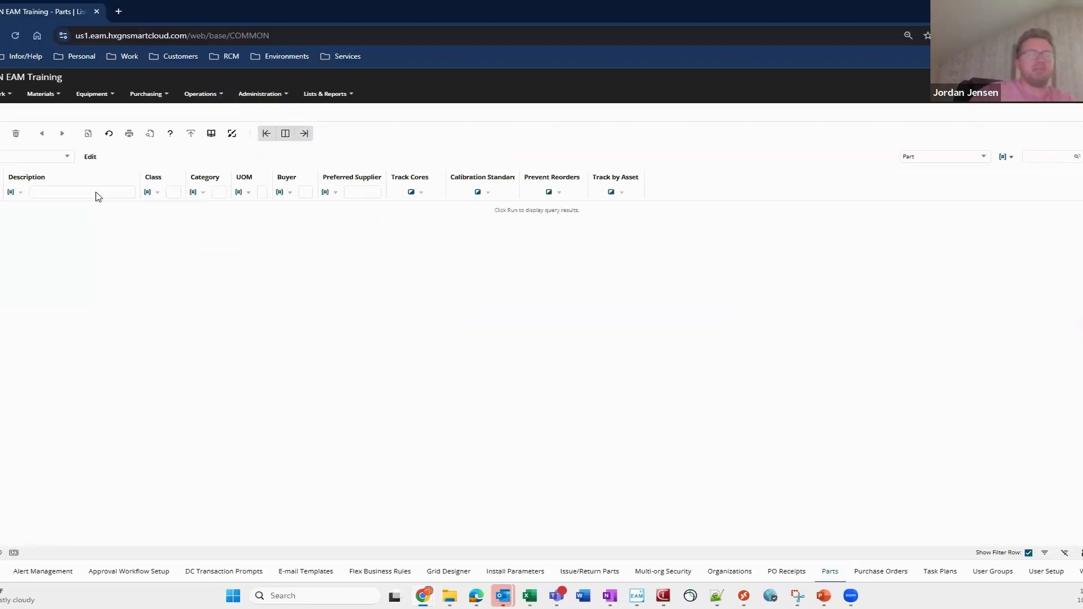
key("Return")
- Select a range of parts and bring up the Update Field option for them without applying it
left_click(133, 276)
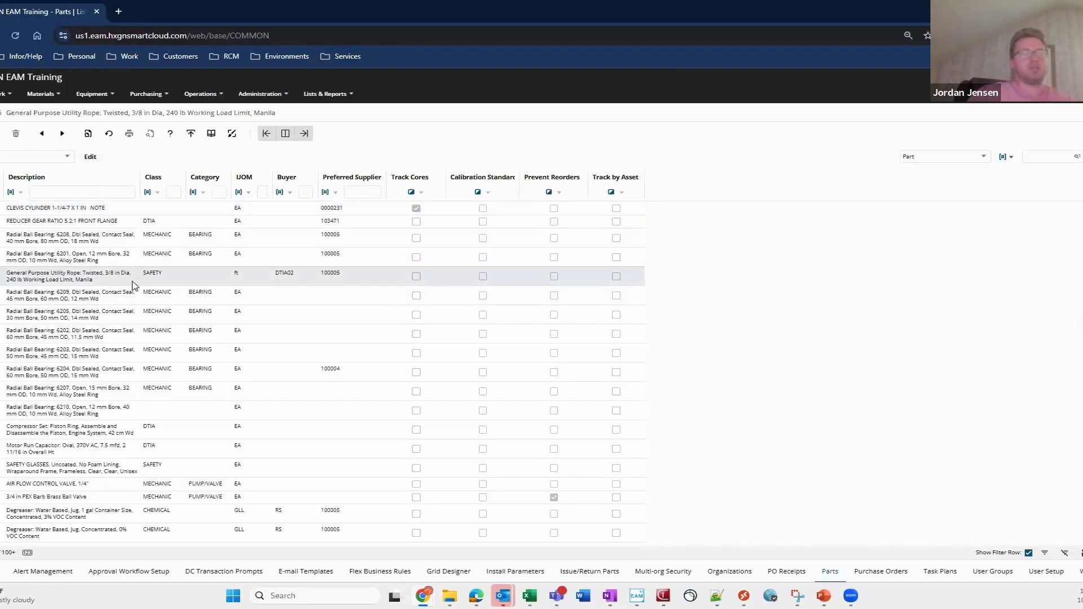
left_click_drag(133, 285, 152, 353)
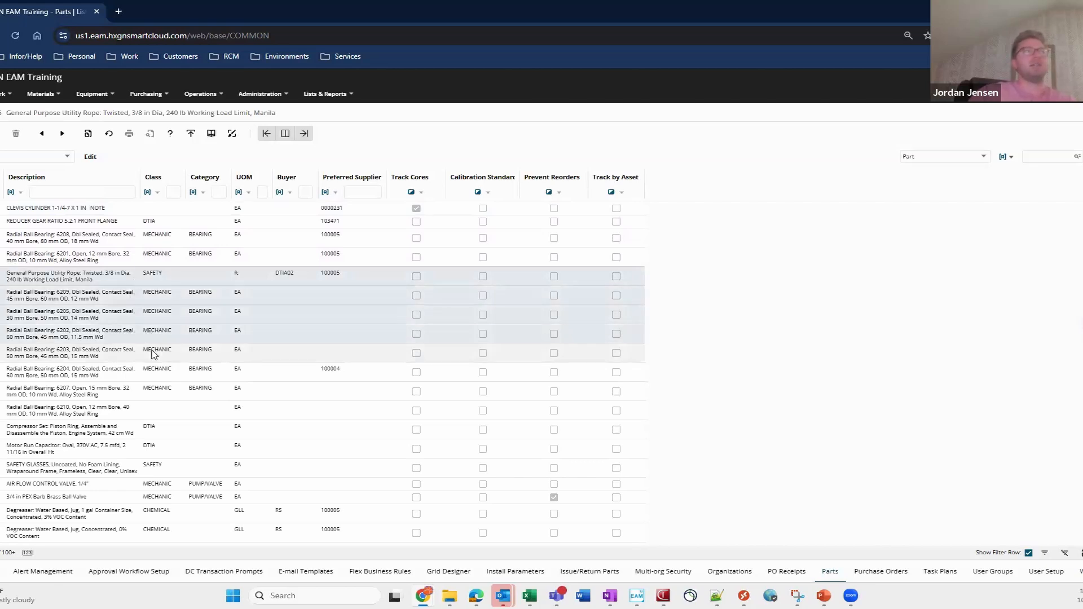
right_click(159, 289)
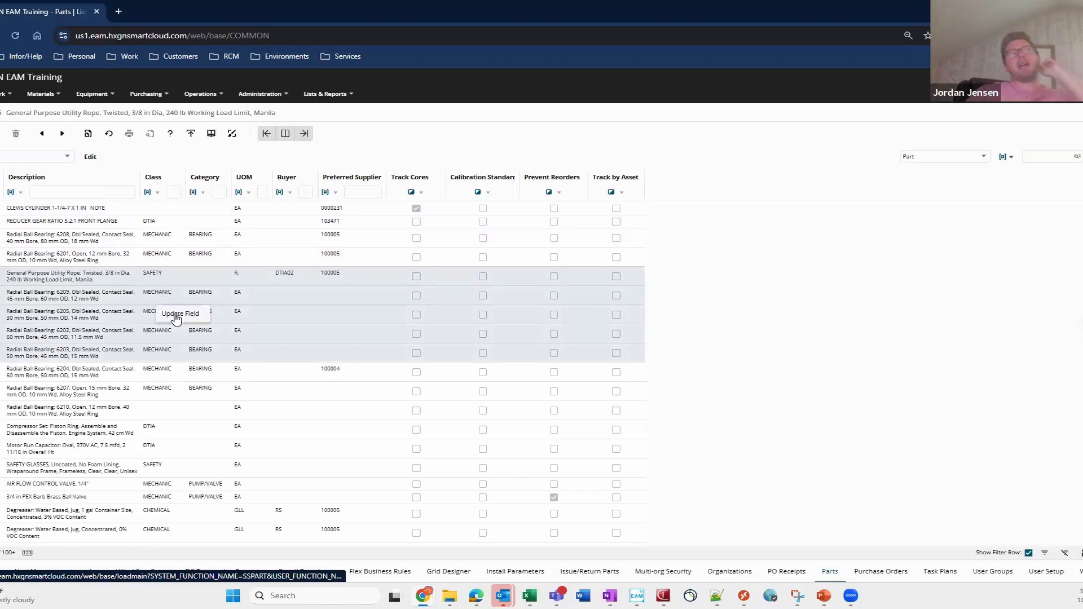
left_click(176, 290)
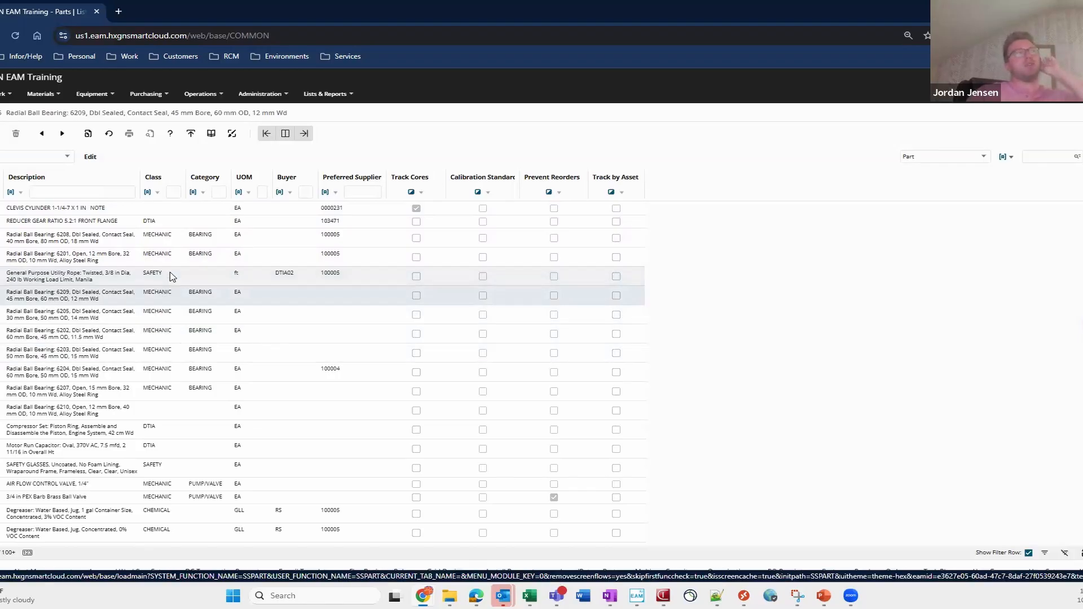
left_click(171, 275)
right_click(171, 274)
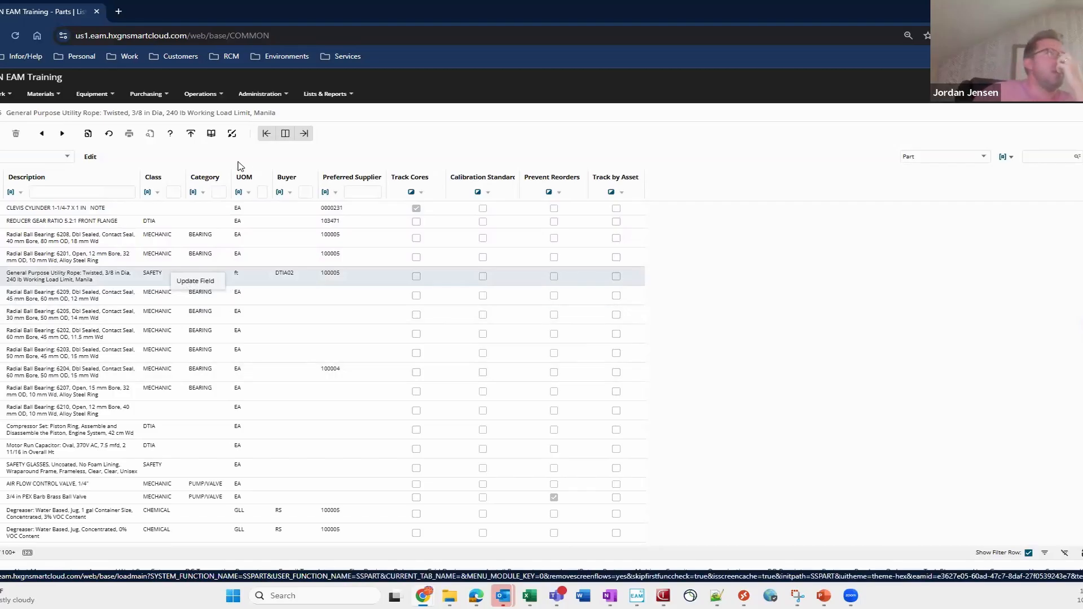
left_click(201, 162)
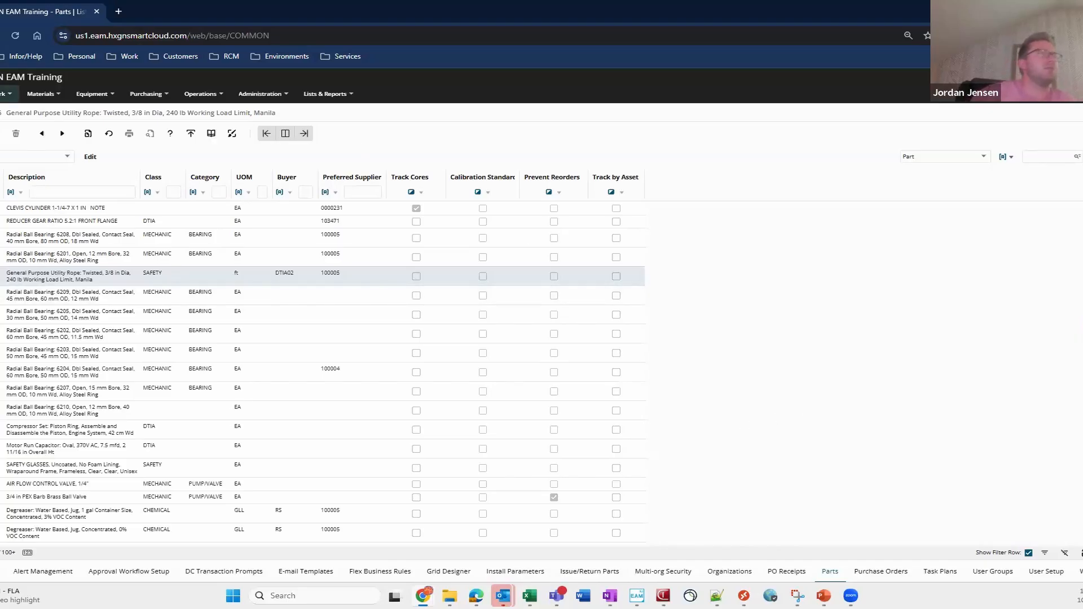
- Open the PM Schedules screen and switch it to the full list view
left_click(7, 94)
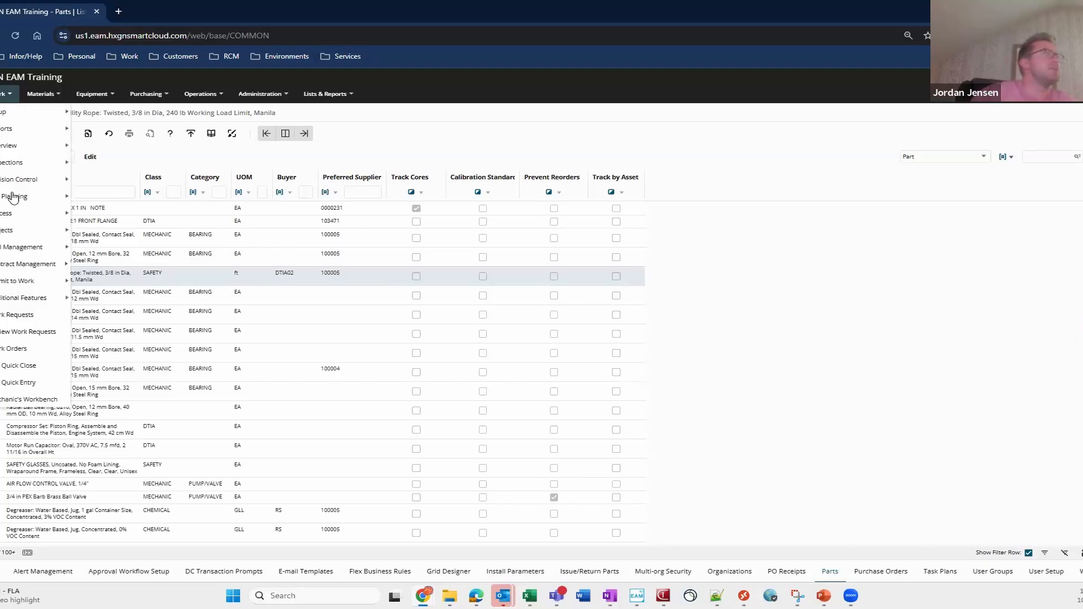
mouse_move(34, 197)
left_click(102, 280)
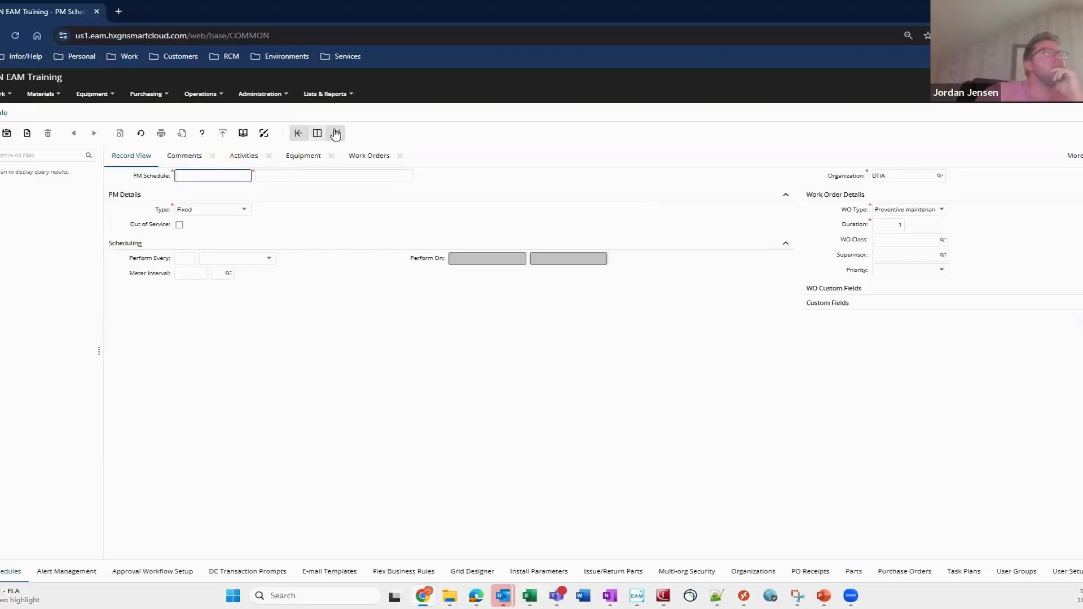
left_click(317, 133)
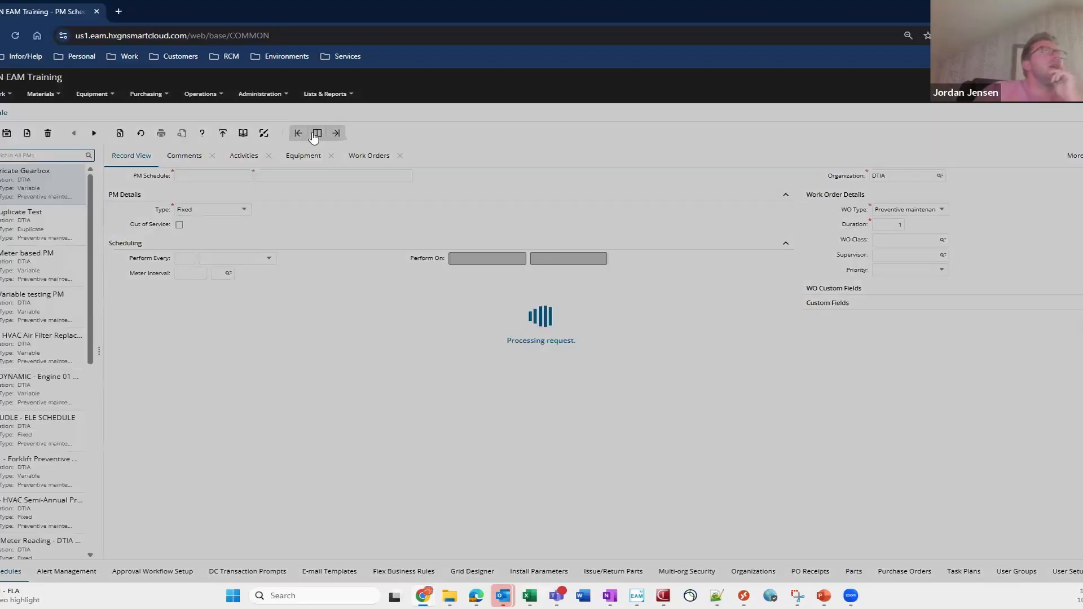
left_click(336, 132)
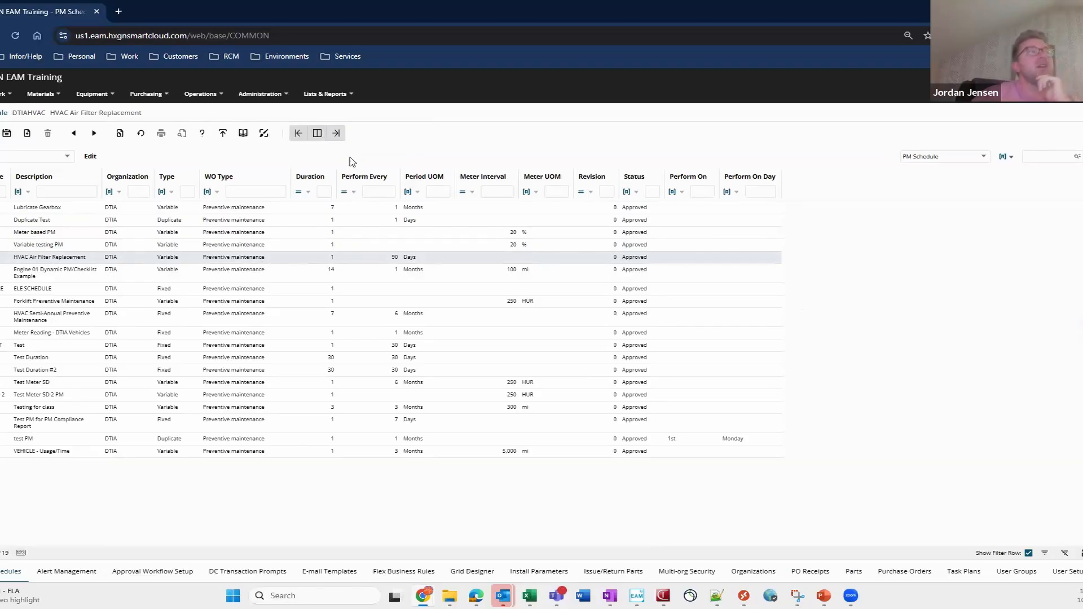
- Switch the PM Schedules screen to the split record view with the list alongside
left_click(321, 141)
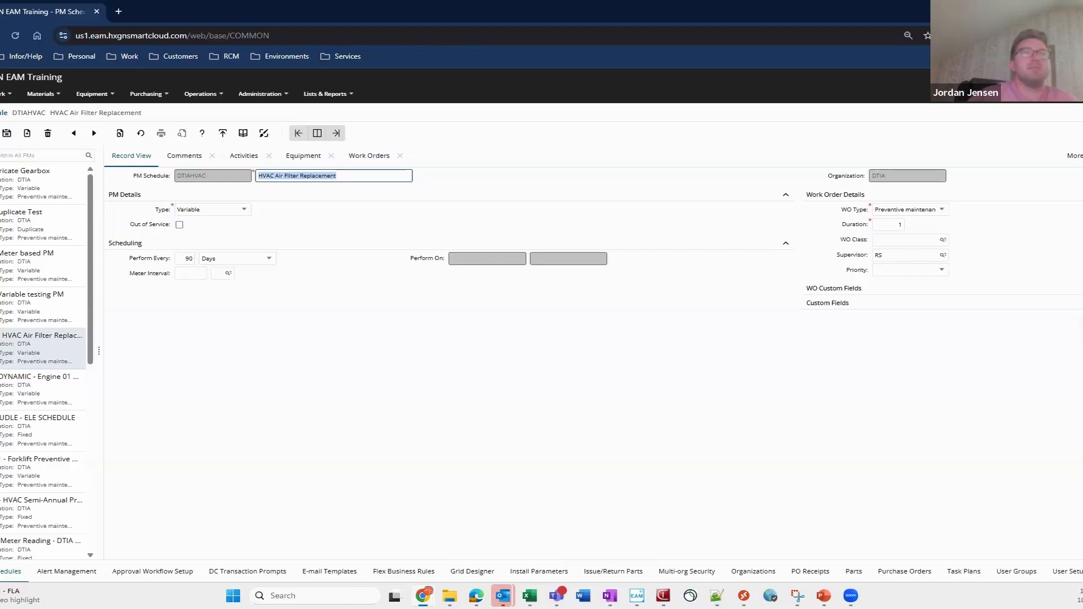
- Open the User Setup screen and inspect the Allow Update Field Option permission on the user record
left_click(1068, 572)
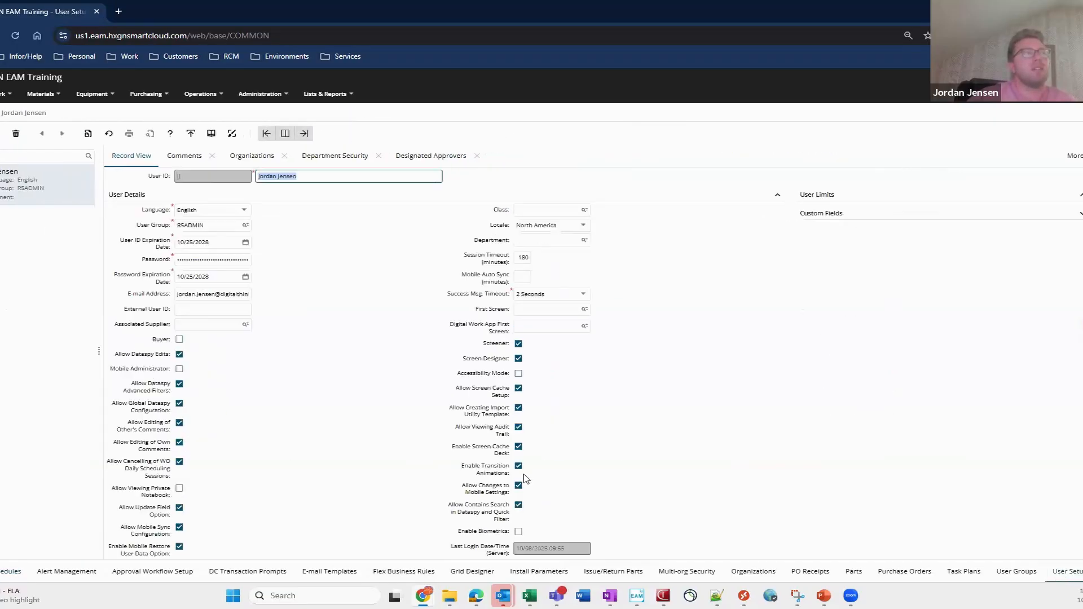
scroll(194, 431, "down", 1)
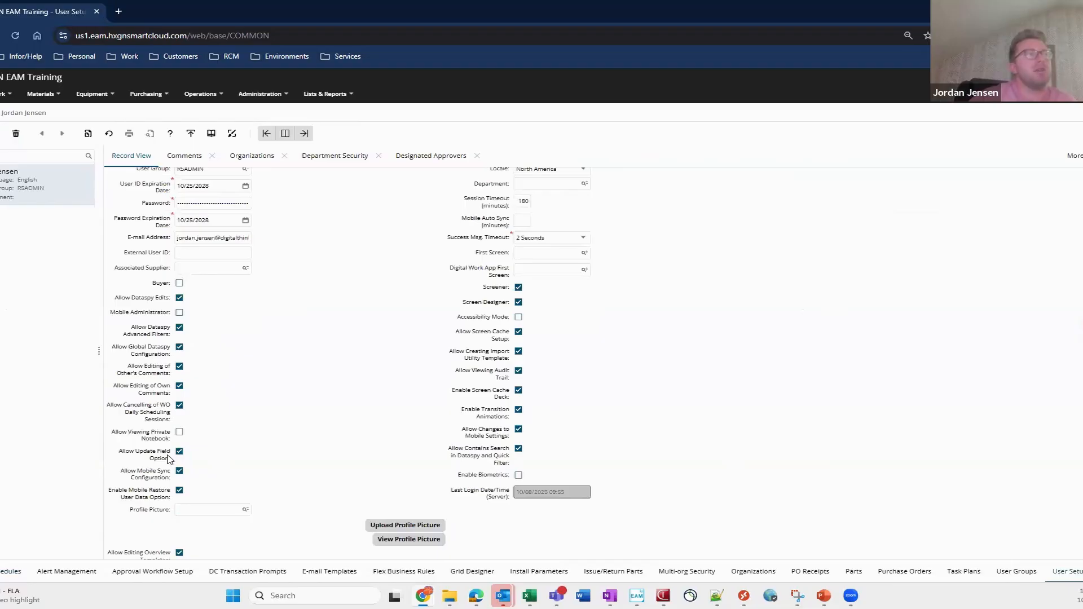
- Open the Work Orders list, bring up Update Field for a work order, browse the available fields, and close without applying
left_click(1082, 570)
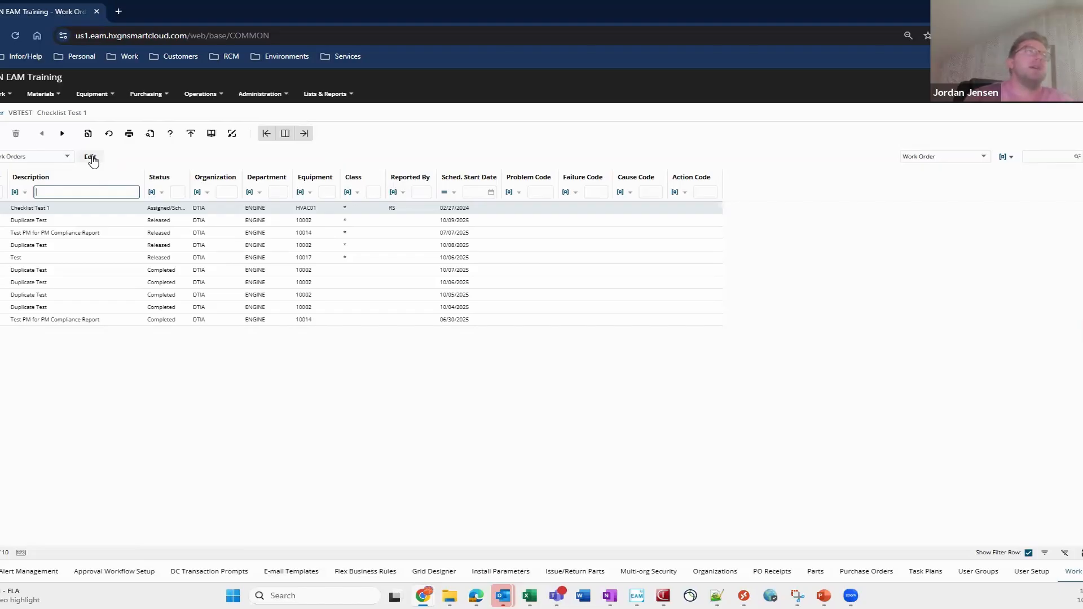
right_click(349, 218)
left_click(372, 223)
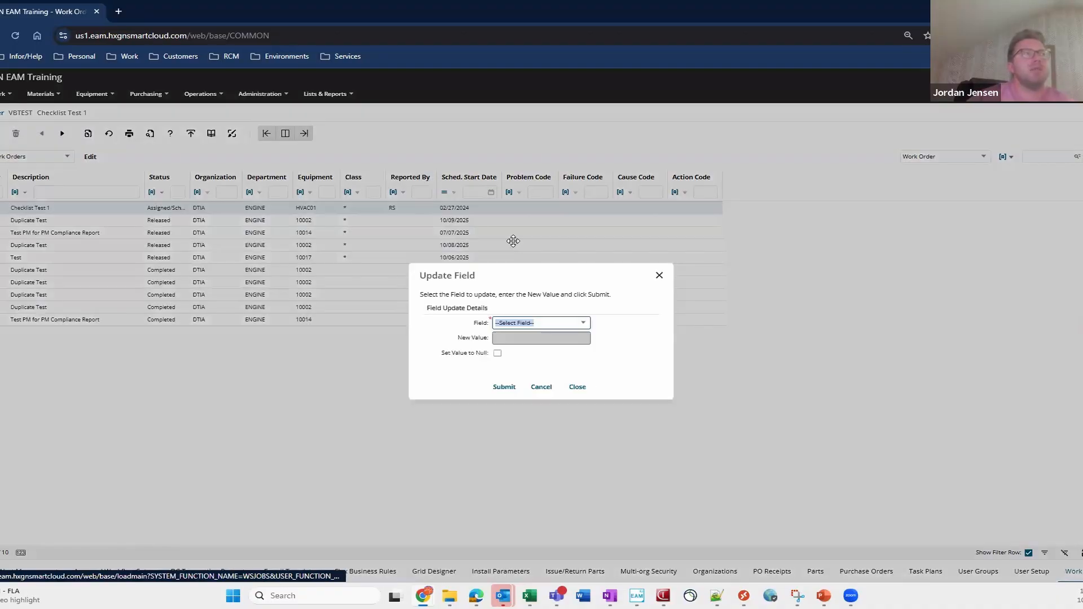
left_click(544, 323)
scroll(555, 414, "down", 3)
scroll(547, 415, "down", 3)
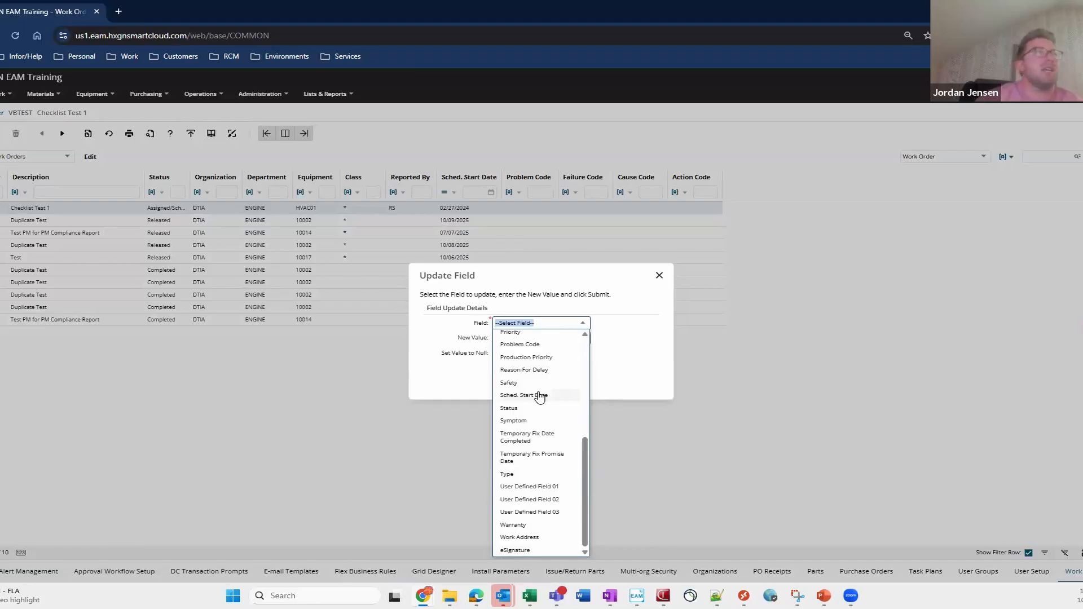
scroll(540, 397, "up", 5)
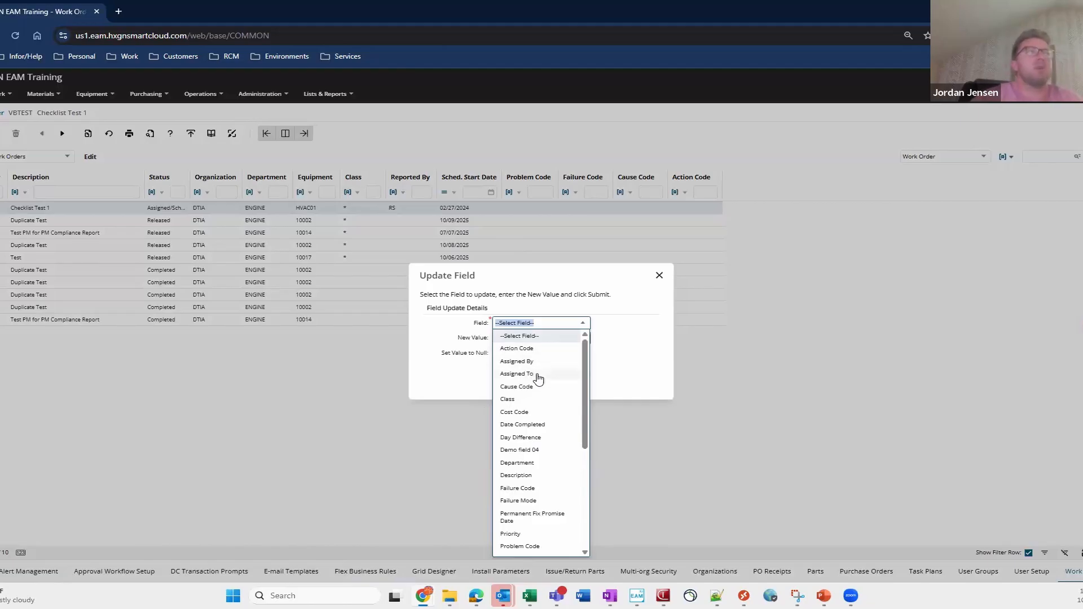
left_click(659, 276)
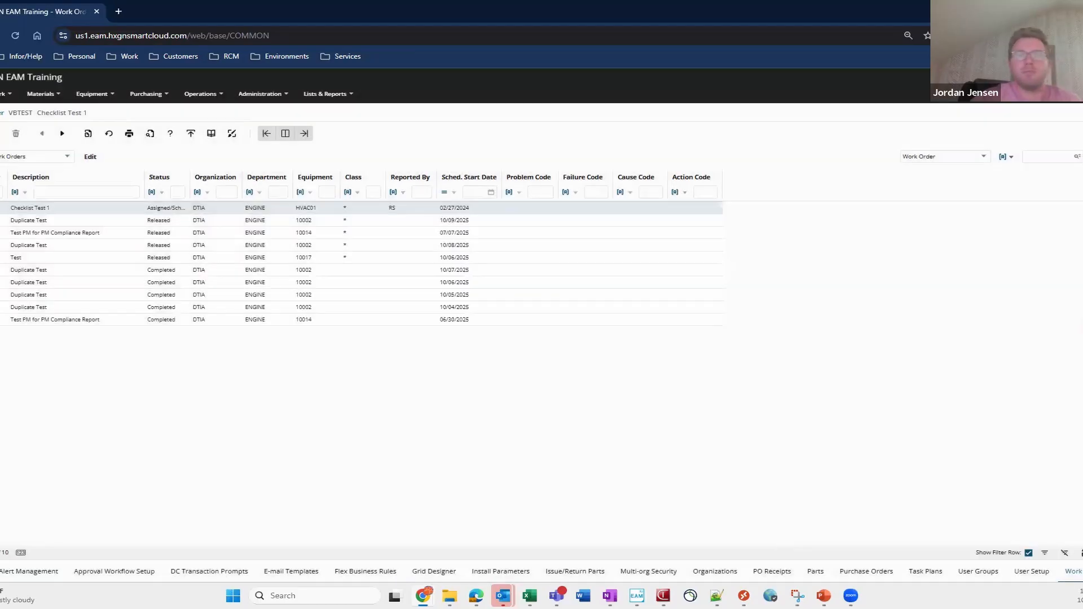